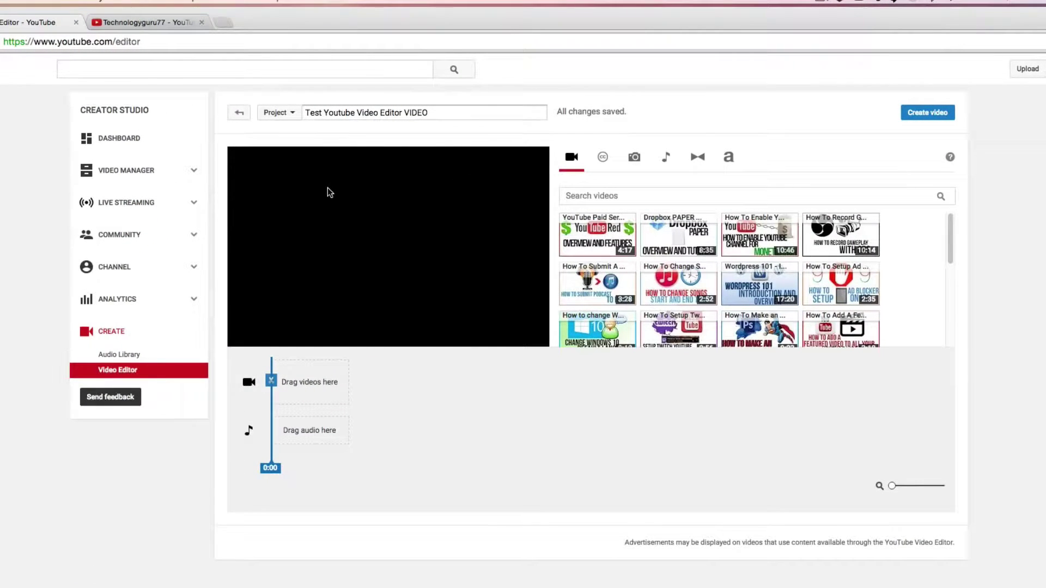
Step: Open the Video Editor in Creator Studio by way of the Technologyguru77 channel page and its Video Manager
{"action": "left_click", "coordinate": [154, 22]}
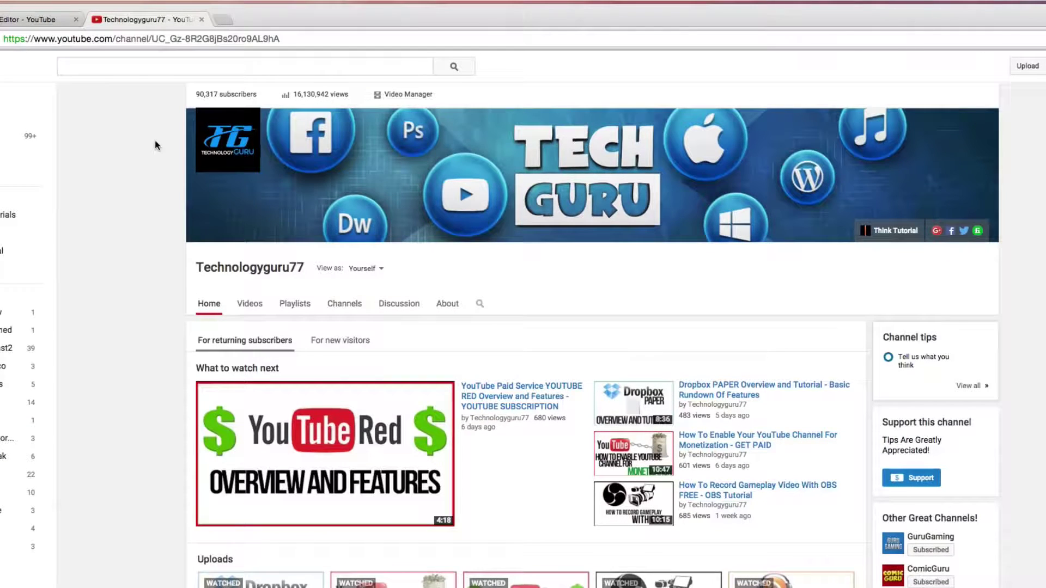
{"action": "left_click", "coordinate": [402, 94]}
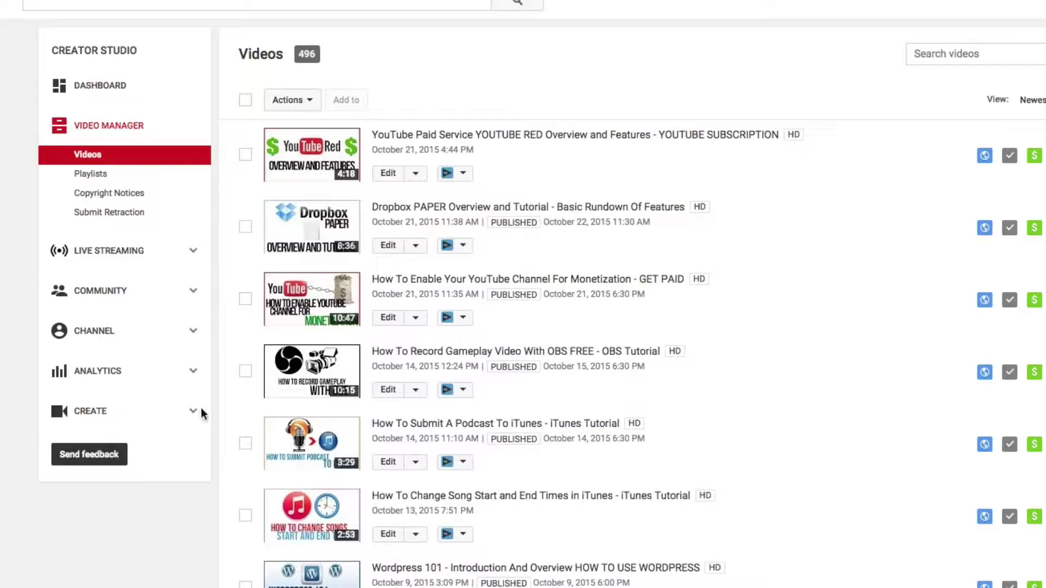
{"action": "left_click", "coordinate": [98, 415]}
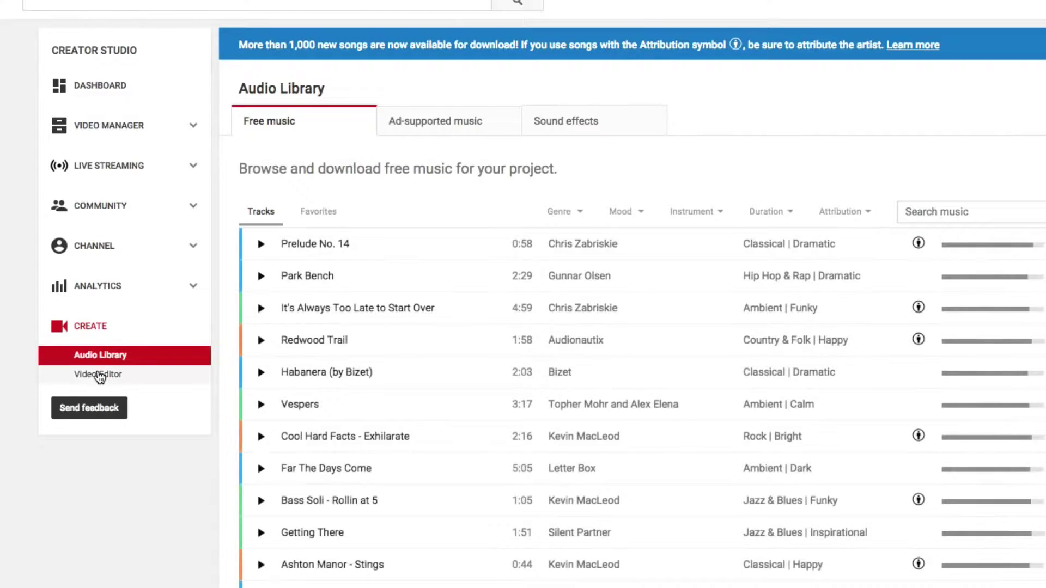
{"action": "left_click", "coordinate": [102, 372]}
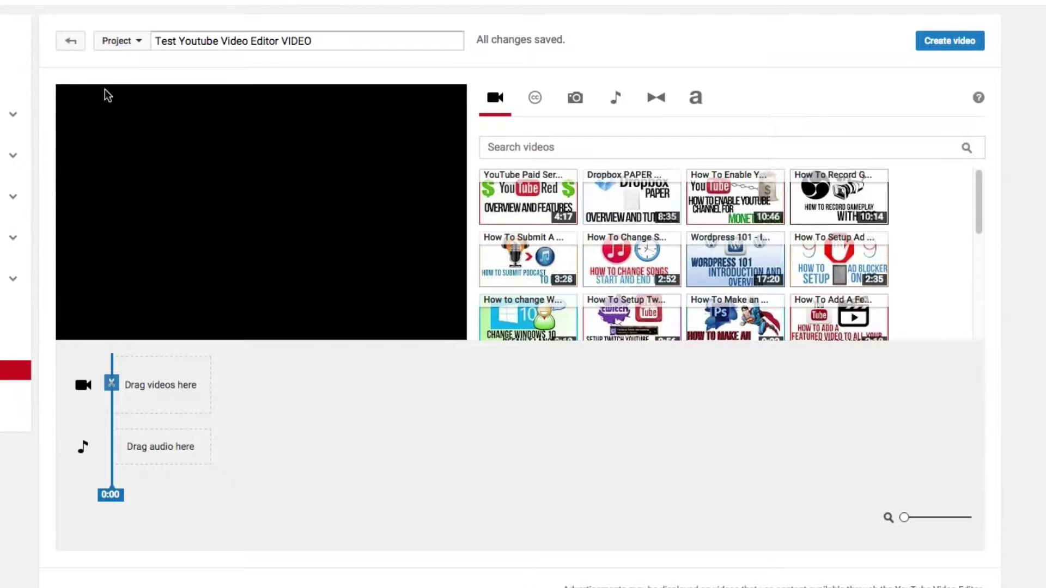
Step: Look over the project list, the project title and the uploaded videos available for editing
{"action": "left_click", "coordinate": [135, 43]}
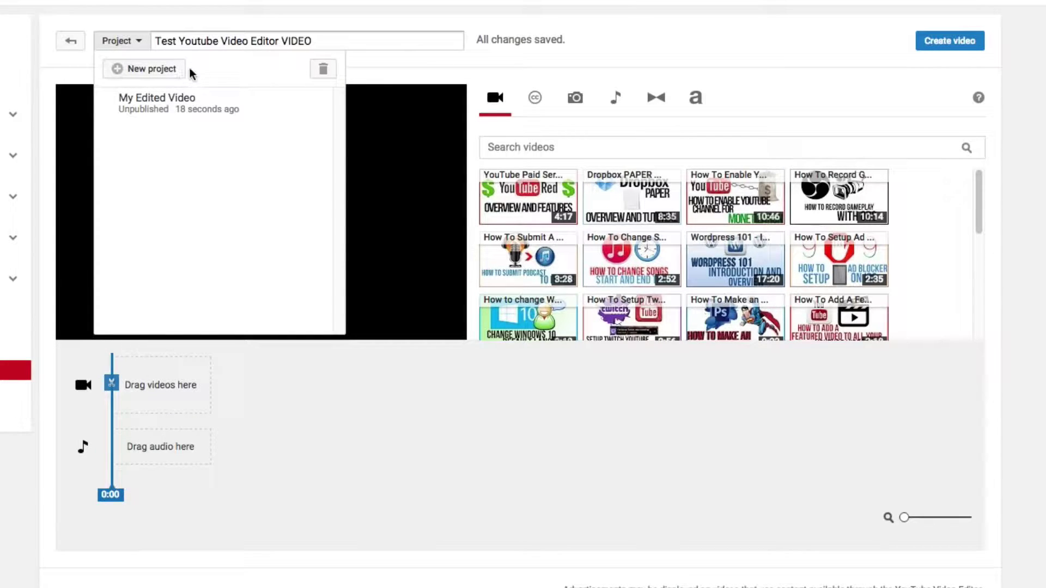
{"action": "left_click_drag", "start_coordinate": [206, 41], "coordinate": [314, 44]}
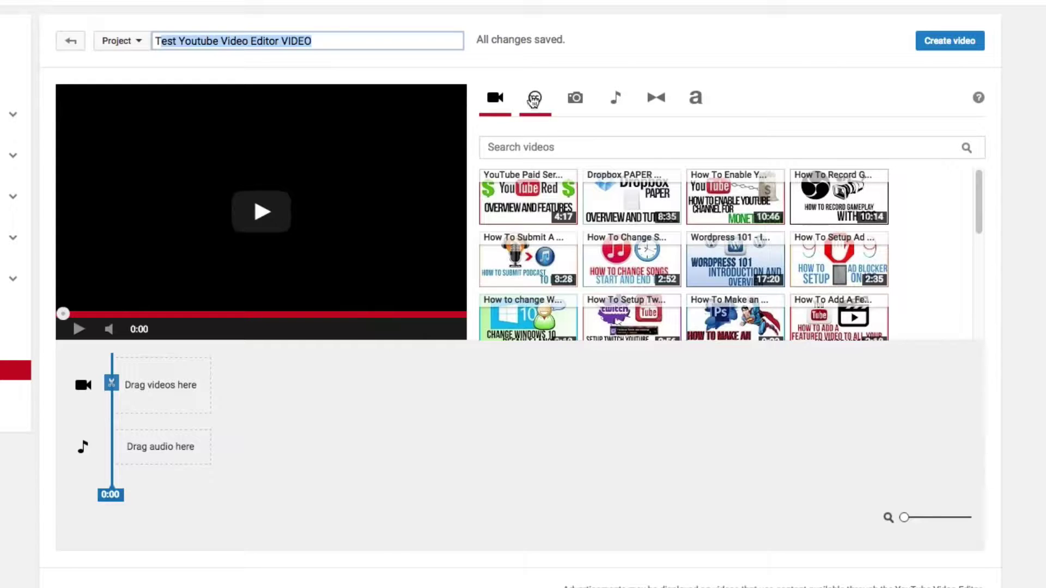
{"action": "left_click", "coordinate": [494, 101]}
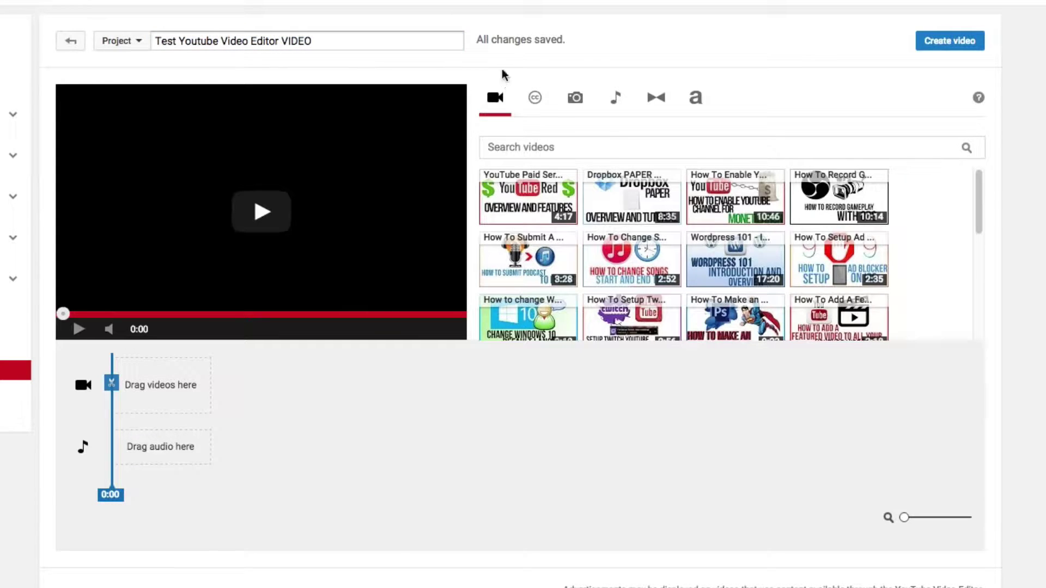
{"action": "left_click", "coordinate": [524, 98]}
{"action": "left_click", "coordinate": [495, 98]}
{"action": "left_click_drag", "start_coordinate": [980, 193], "coordinate": [975, 234]}
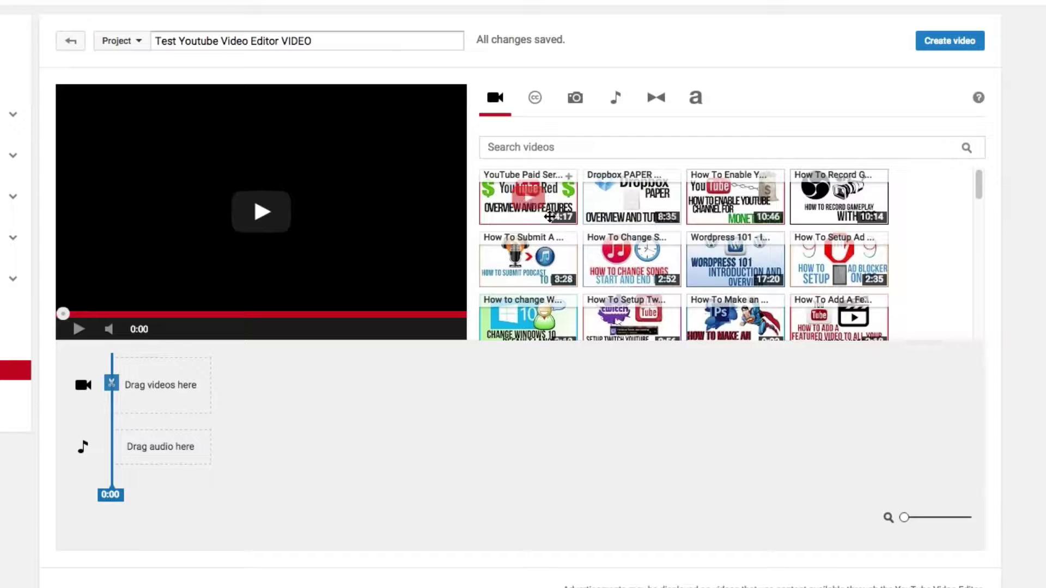
Step: Add the uploaded YouTube Red overview video to the empty timeline and move its preview to 1:49
{"action": "left_click_drag", "start_coordinate": [567, 204], "coordinate": [164, 388]}
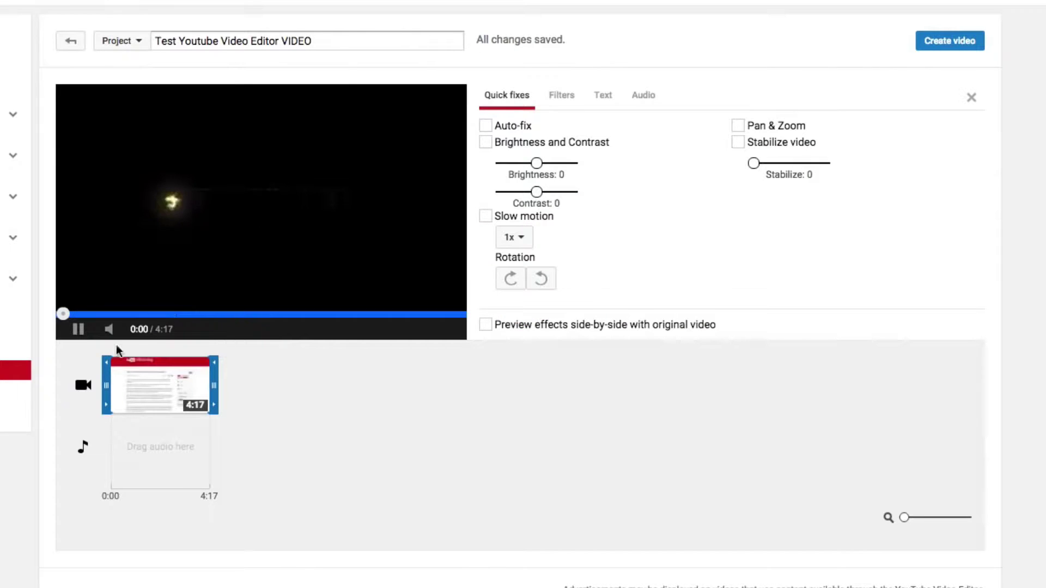
{"action": "left_click", "coordinate": [79, 329]}
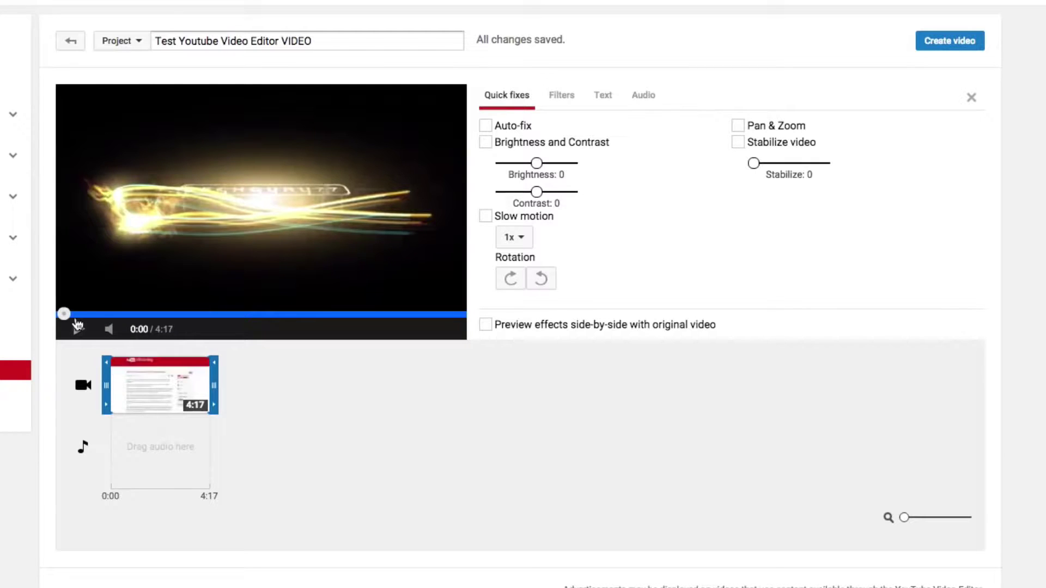
{"action": "left_click_drag", "start_coordinate": [64, 315], "coordinate": [232, 314]}
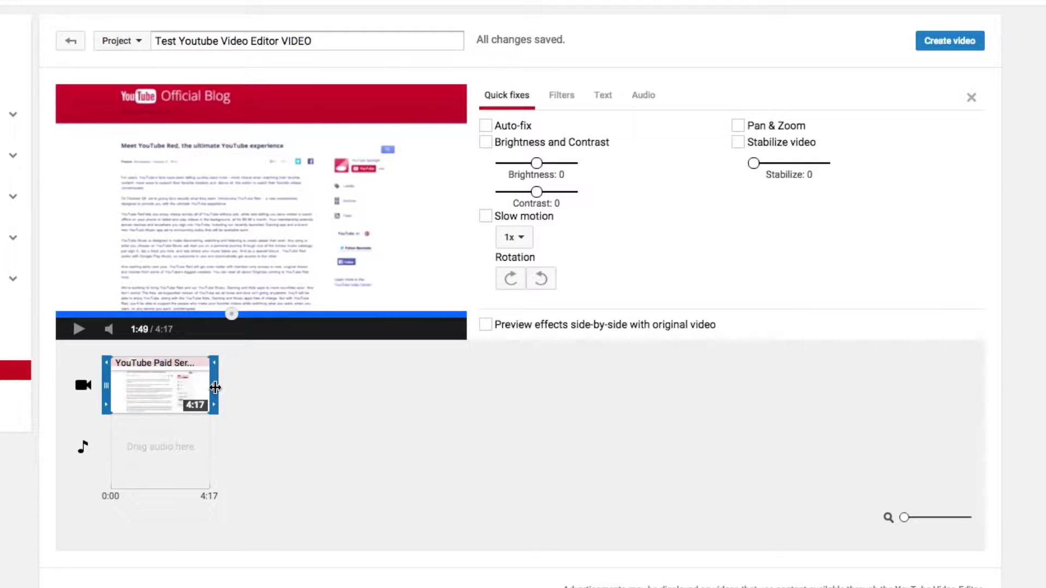
Step: Trim the end of the YouTube Red clip to a length of 1:02, preview it and rewind to the start
{"action": "left_click_drag", "start_coordinate": [214, 387], "coordinate": [144, 375]}
{"action": "left_click", "coordinate": [78, 329]}
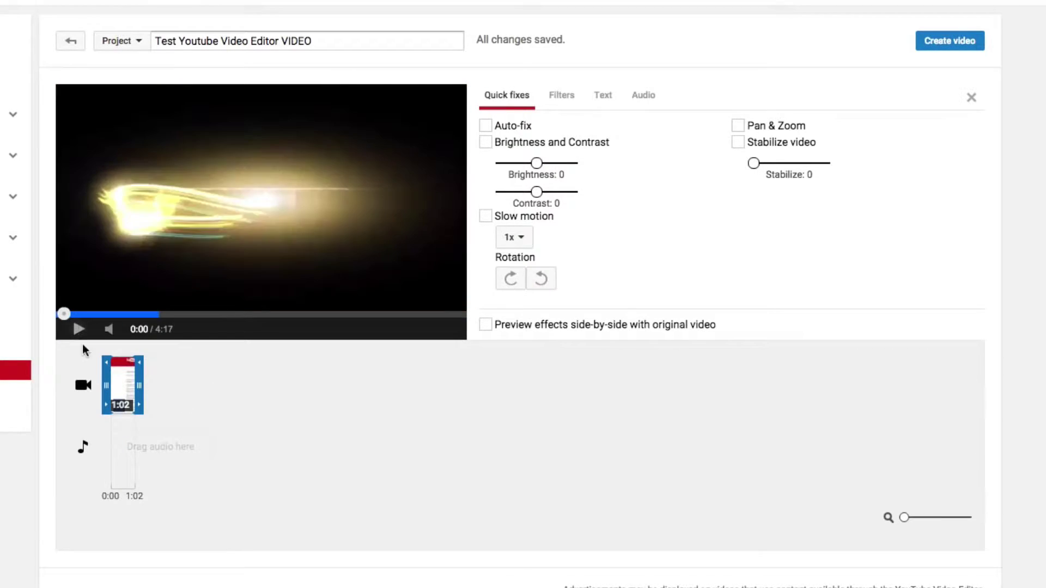
{"action": "left_click", "coordinate": [119, 389]}
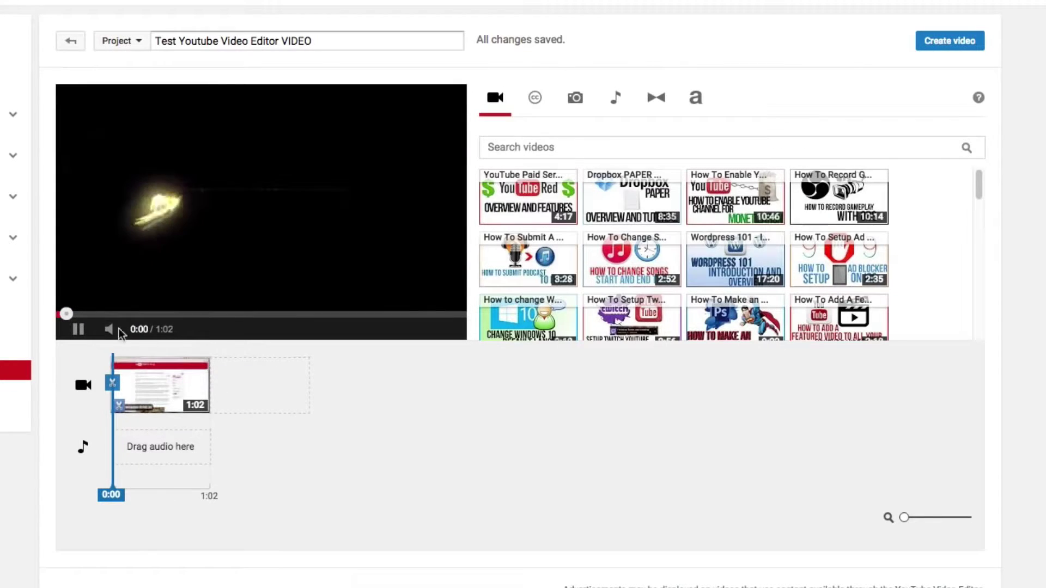
{"action": "left_click", "coordinate": [78, 329]}
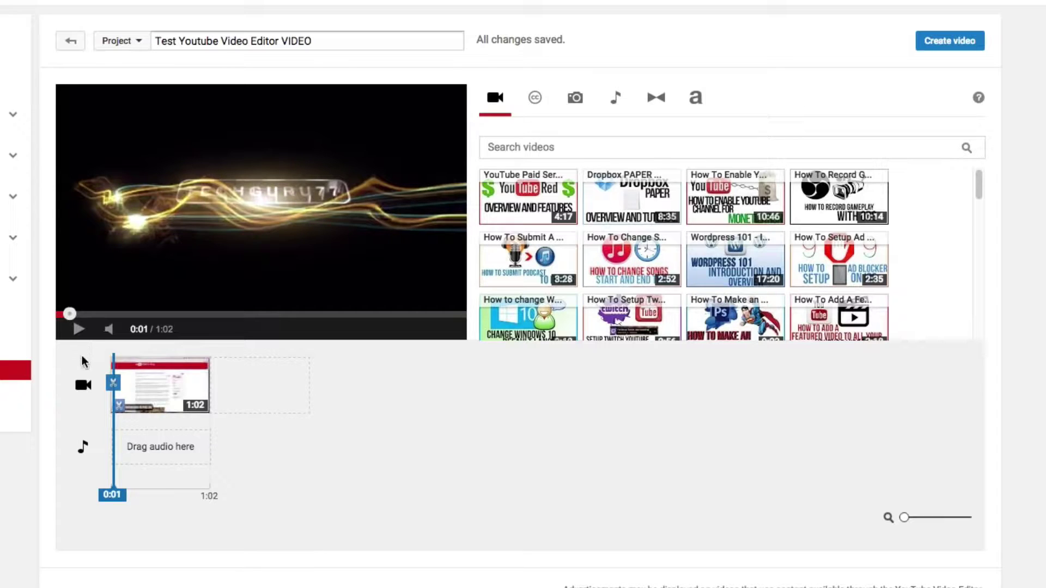
{"action": "left_click", "coordinate": [56, 315]}
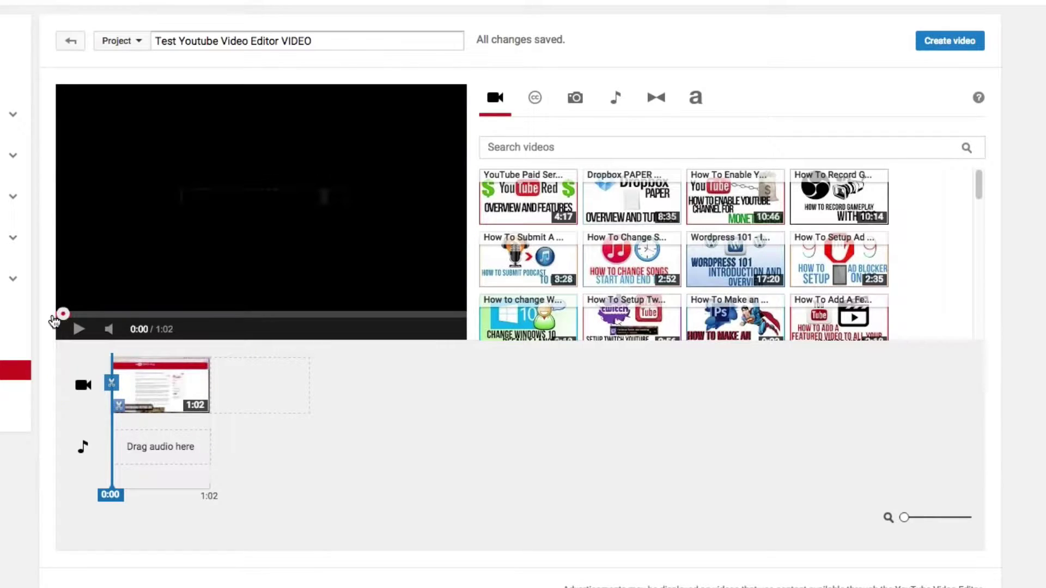
Step: Replace the YouTube Red clip on the timeline with the Creative Commons video "Small waterfall"
{"action": "left_click", "coordinate": [536, 112]}
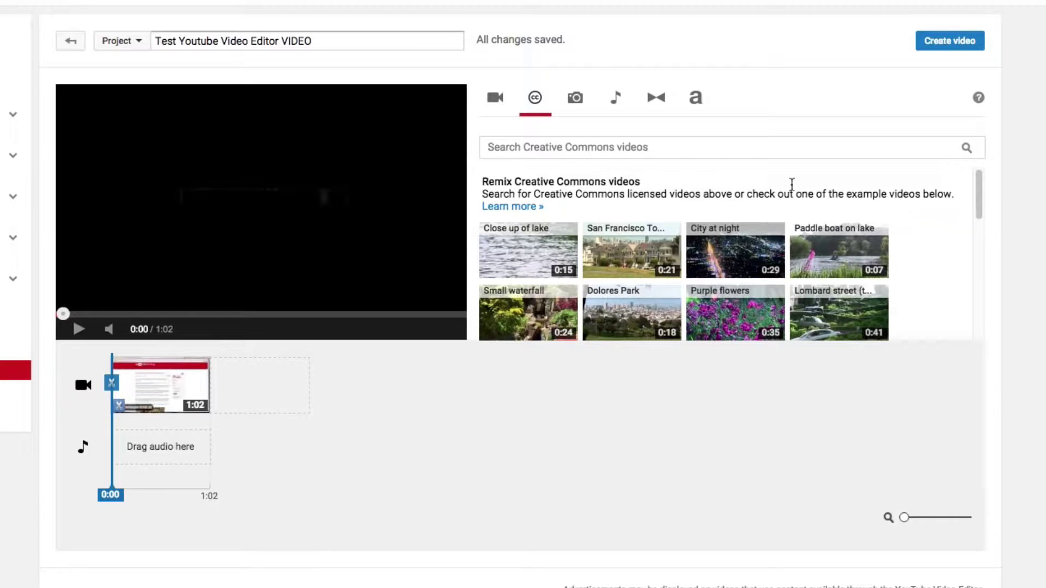
{"action": "left_click", "coordinate": [563, 146]}
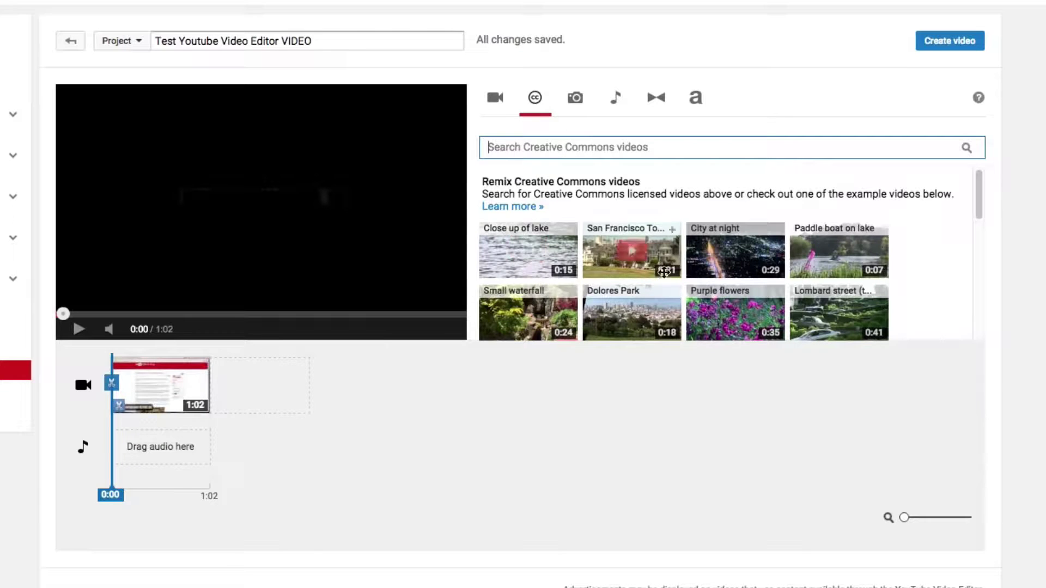
{"action": "scroll", "coordinate": [631, 261], "scroll_direction": "down", "scroll_amount": 2}
{"action": "scroll", "coordinate": [658, 232], "scroll_direction": "up", "scroll_amount": 2}
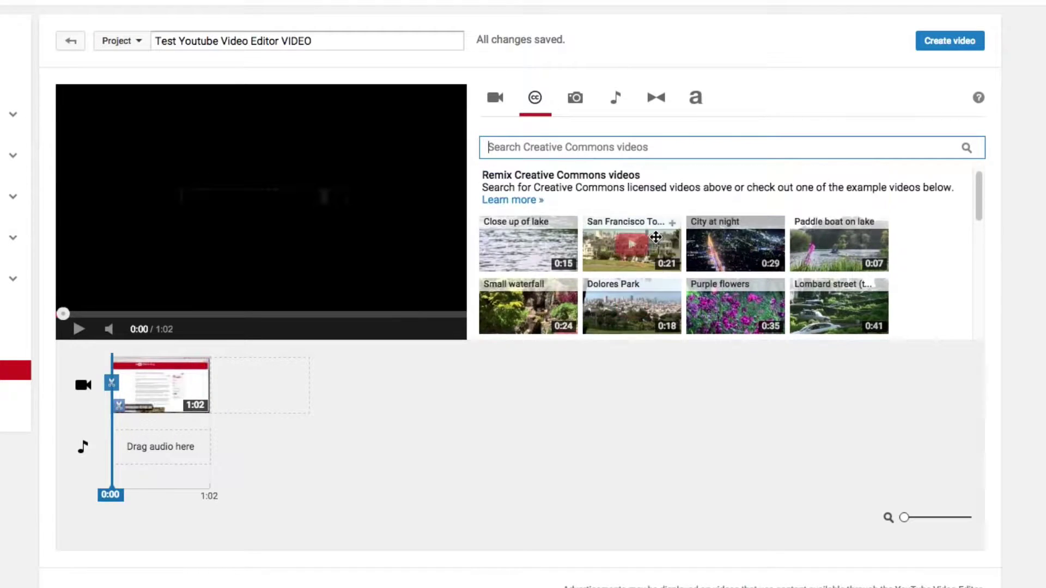
{"action": "scroll", "coordinate": [652, 245], "scroll_direction": "down", "scroll_amount": 2}
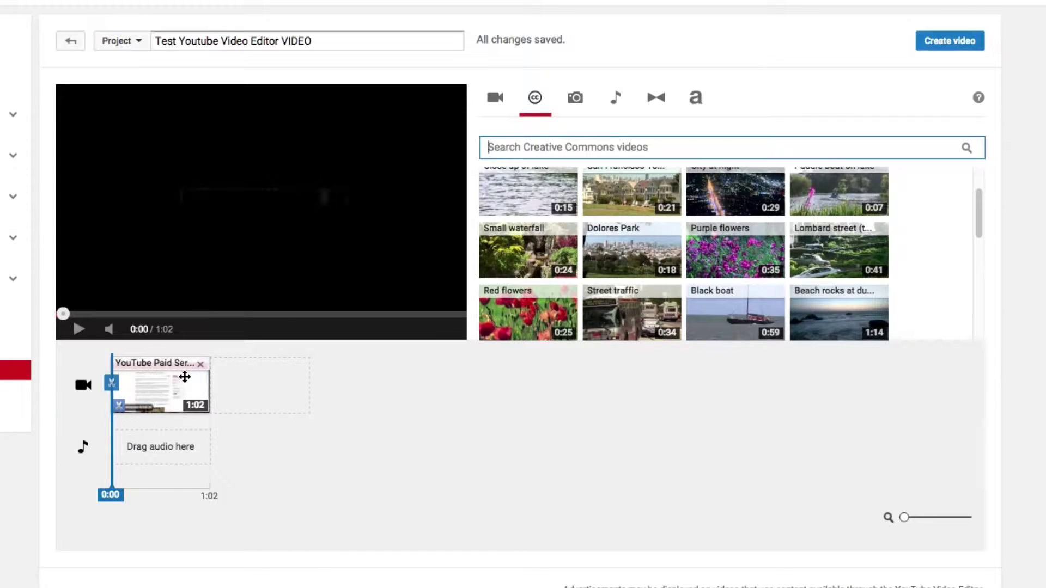
{"action": "left_click", "coordinate": [200, 365]}
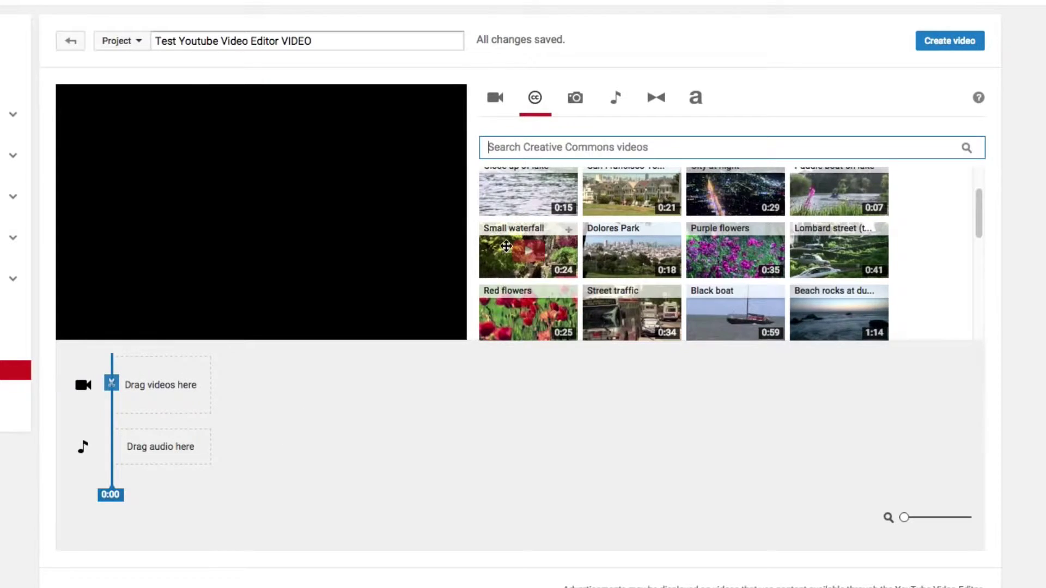
{"action": "left_click_drag", "start_coordinate": [503, 243], "coordinate": [165, 381]}
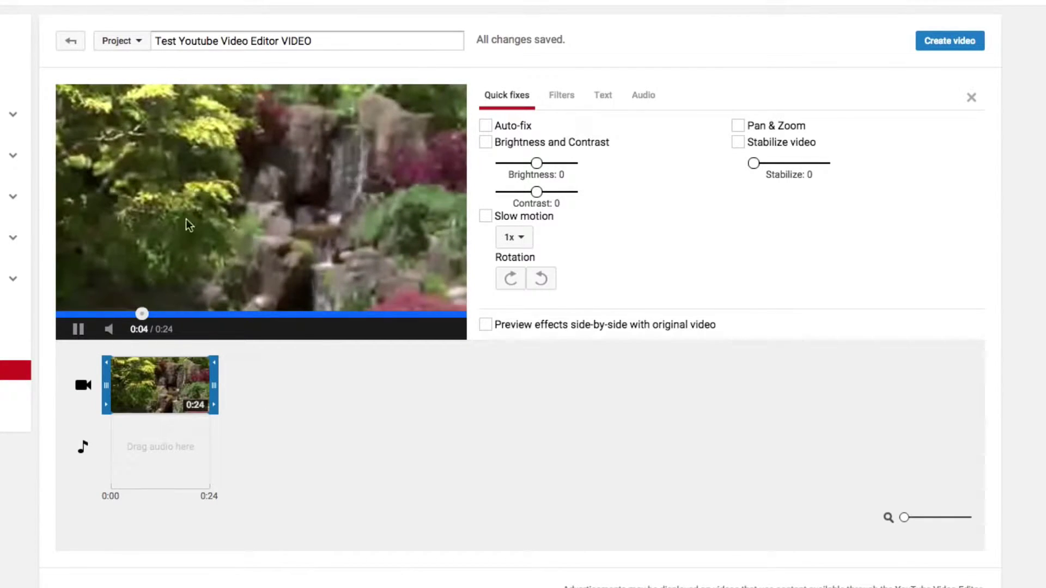
Step: Preview the waterfall clip from its start and look over the available filters and quick fixes
{"action": "left_click", "coordinate": [79, 330]}
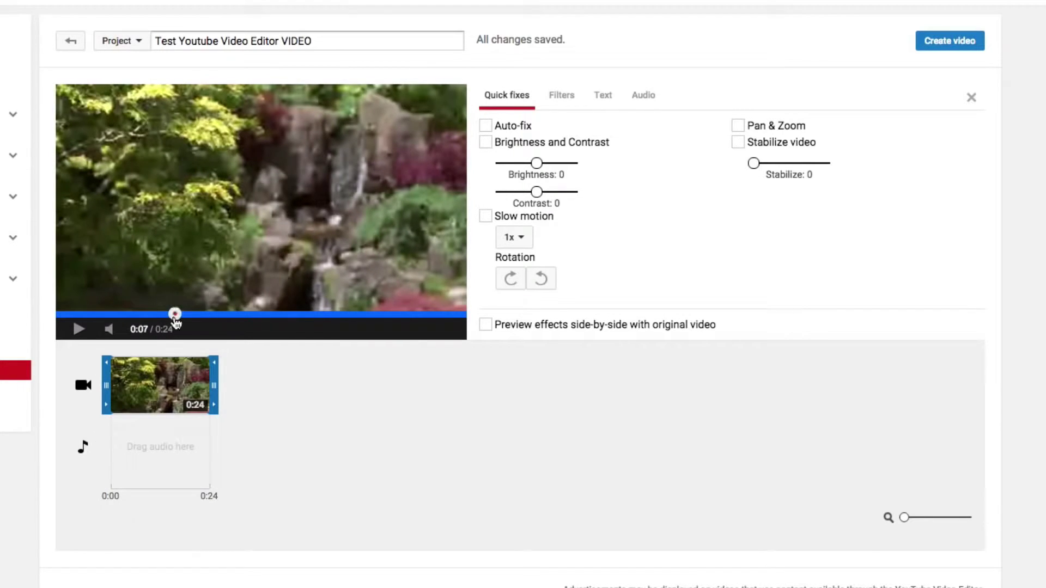
{"action": "left_click_drag", "start_coordinate": [175, 314], "coordinate": [61, 314]}
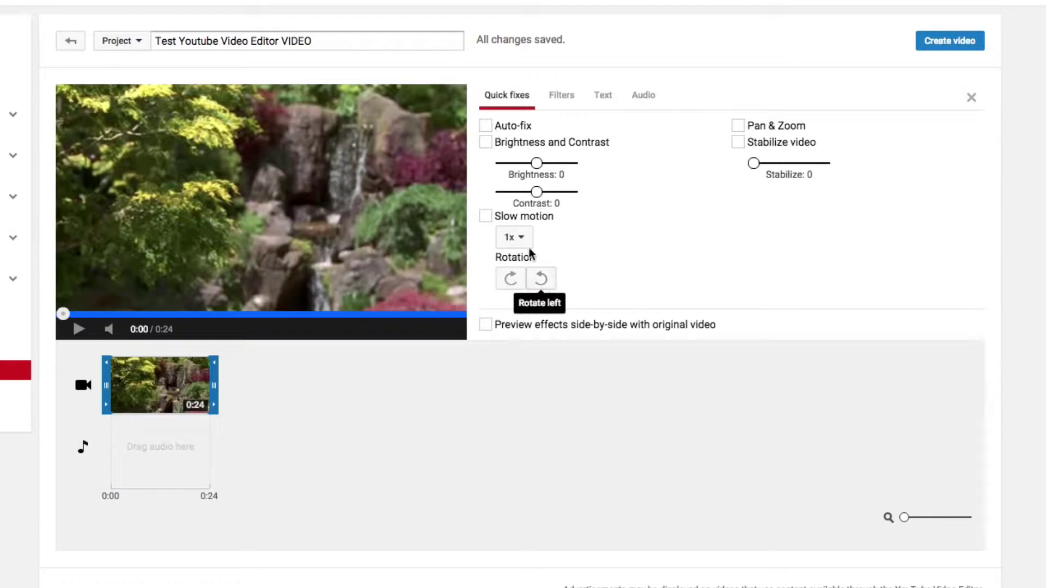
{"action": "left_click", "coordinate": [233, 457]}
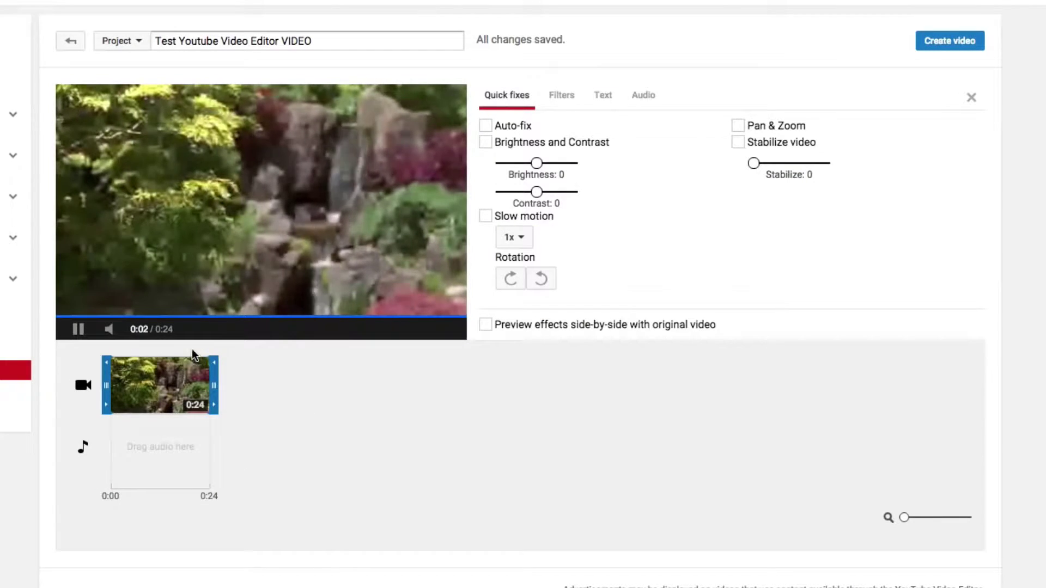
{"action": "left_click", "coordinate": [78, 331]}
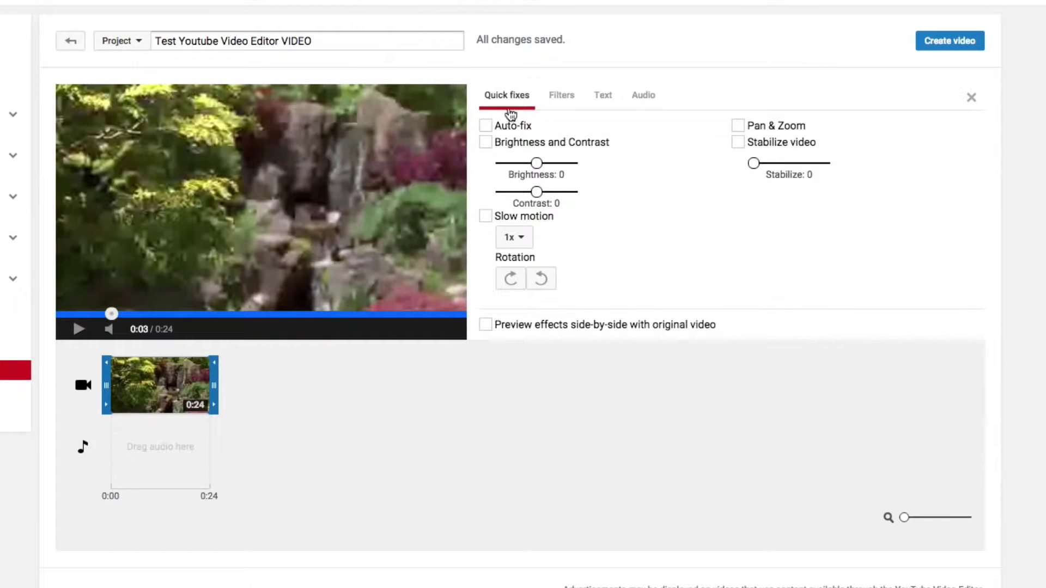
{"action": "left_click", "coordinate": [564, 99]}
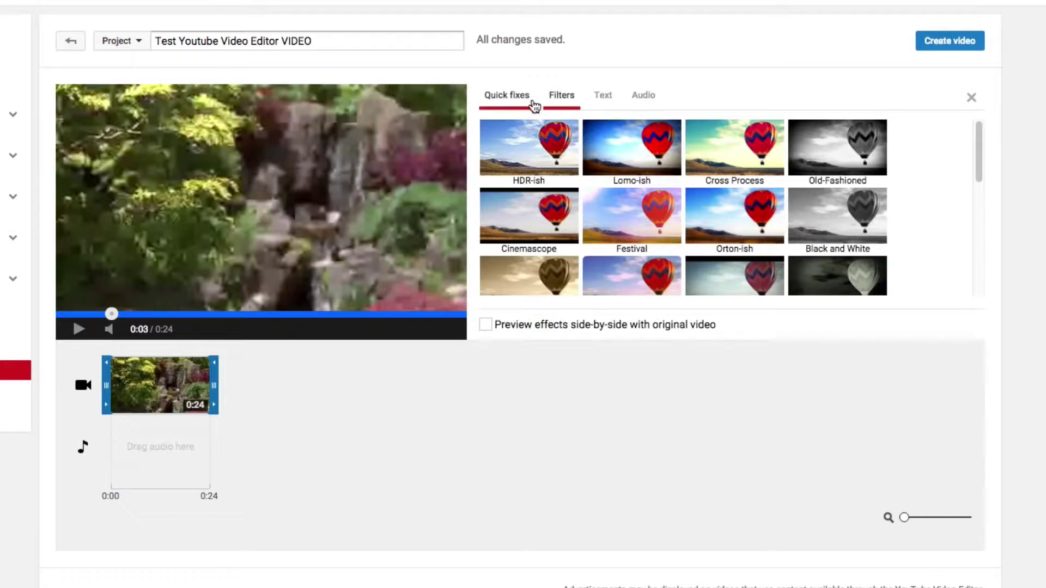
{"action": "left_click", "coordinate": [526, 102]}
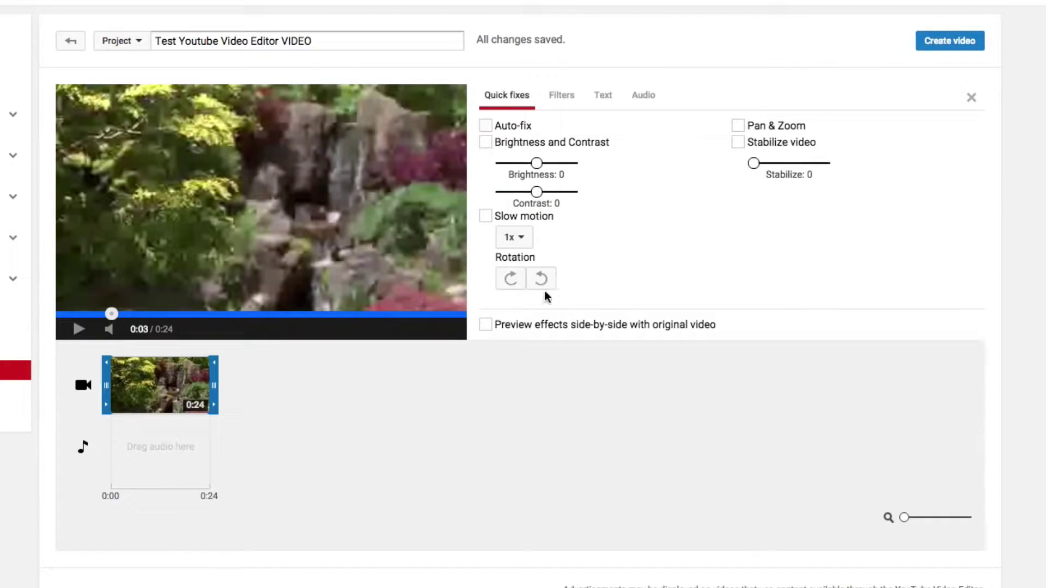
Step: Try 2x slow motion on the waterfall clip, turn it off again and pause the preview
{"action": "left_click", "coordinate": [485, 217]}
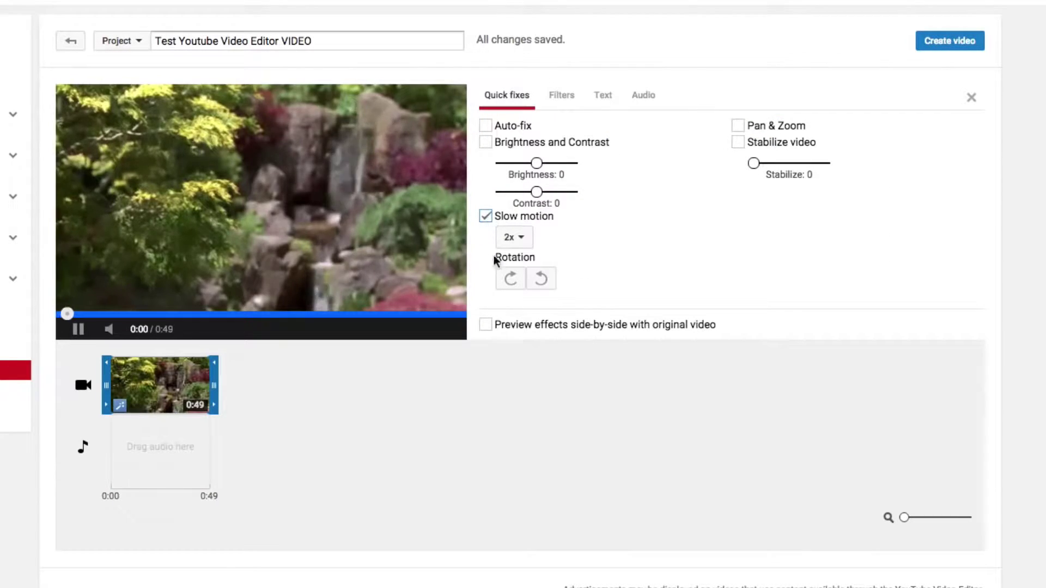
{"action": "left_click", "coordinate": [485, 217]}
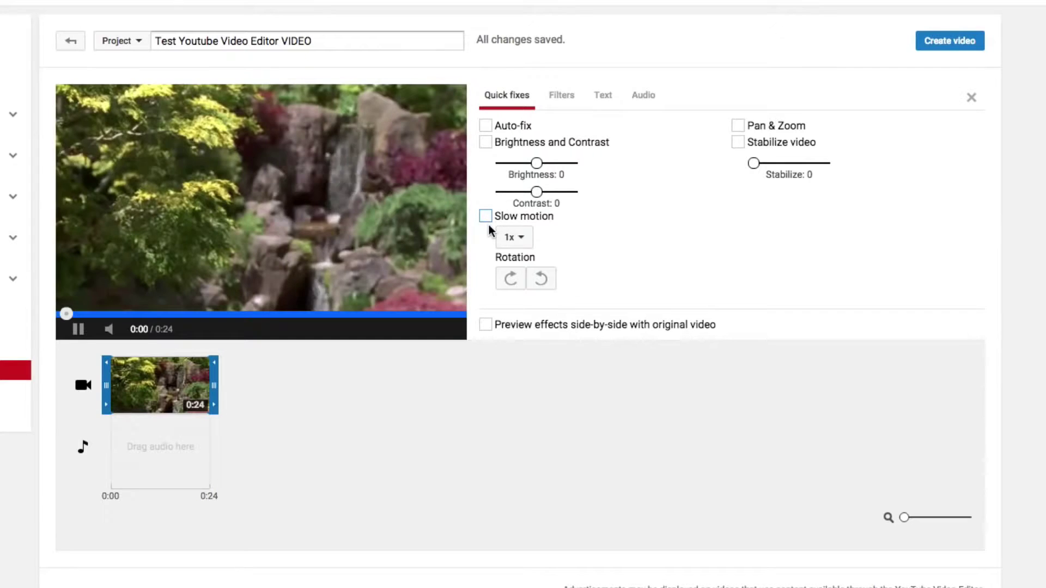
{"action": "left_click", "coordinate": [74, 331]}
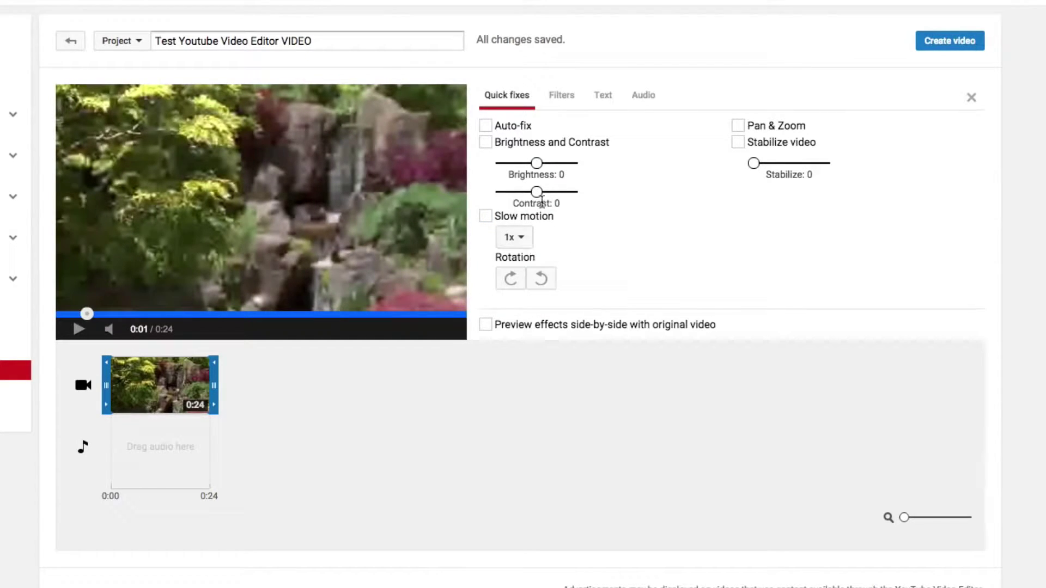
Step: Try the clockwise rotation on the waterfall clip through four quarter turns and pause the preview
{"action": "left_click", "coordinate": [511, 279]}
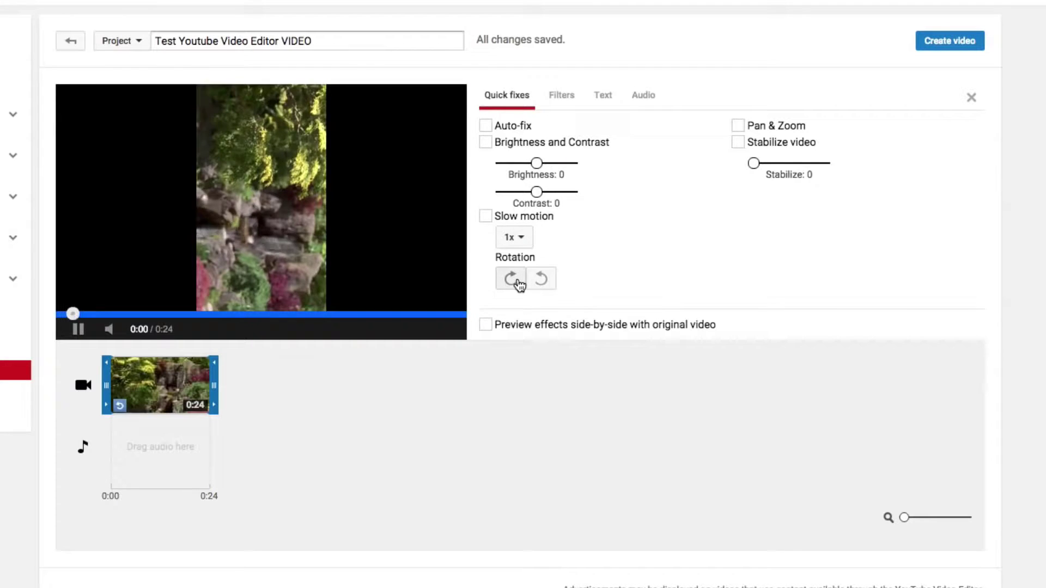
{"action": "left_click", "coordinate": [510, 279]}
{"action": "left_click", "coordinate": [511, 279]}
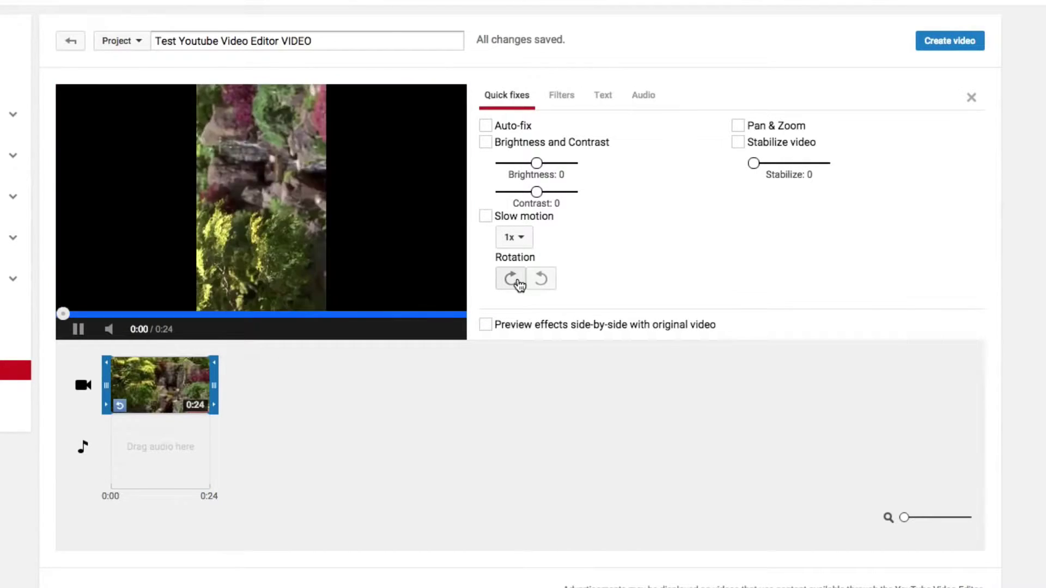
{"action": "left_click", "coordinate": [512, 280]}
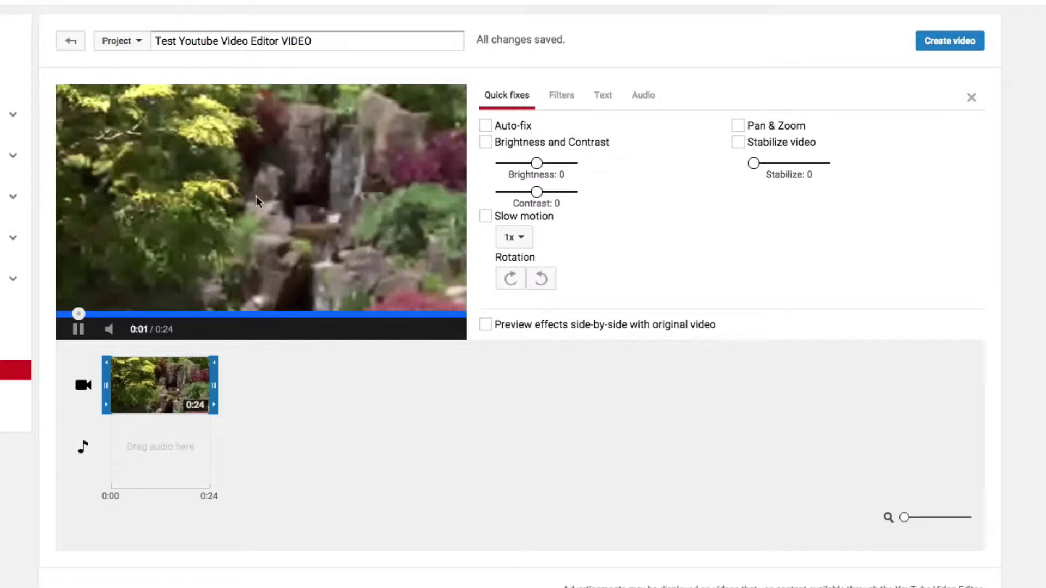
{"action": "left_click", "coordinate": [79, 329]}
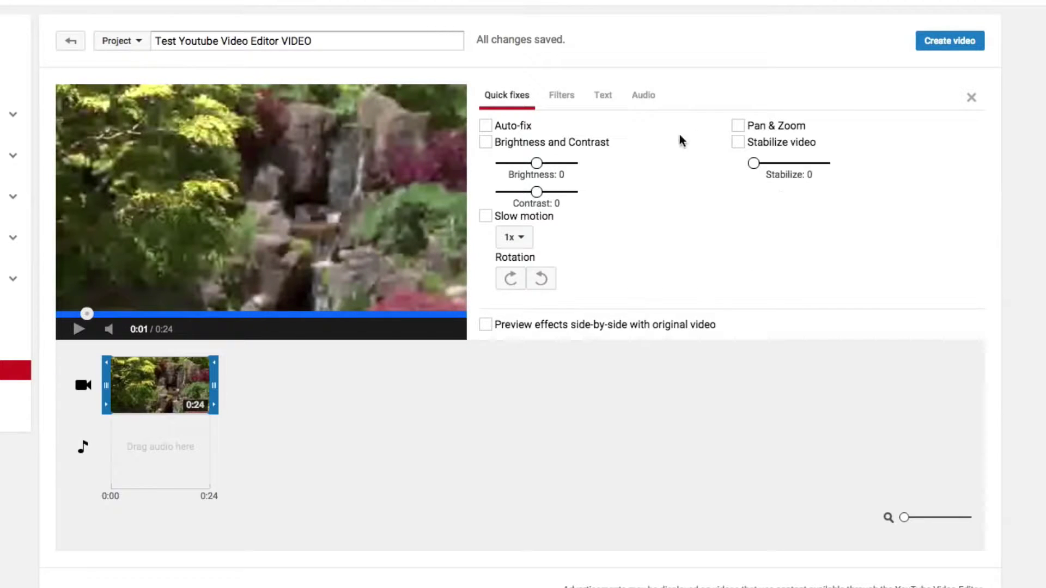
Step: Turn on the Pan & Zoom effect for the waterfall clip
{"action": "left_click", "coordinate": [738, 125]}
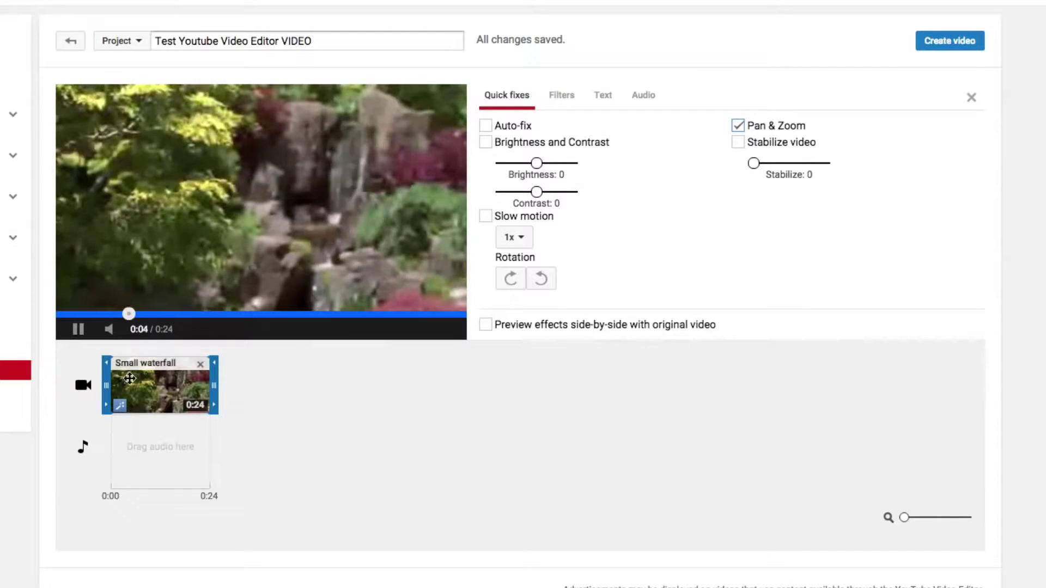
Step: Compare the Pan & Zoom effect side by side with the original from the clip's start, then pause the preview
{"action": "left_click", "coordinate": [82, 329]}
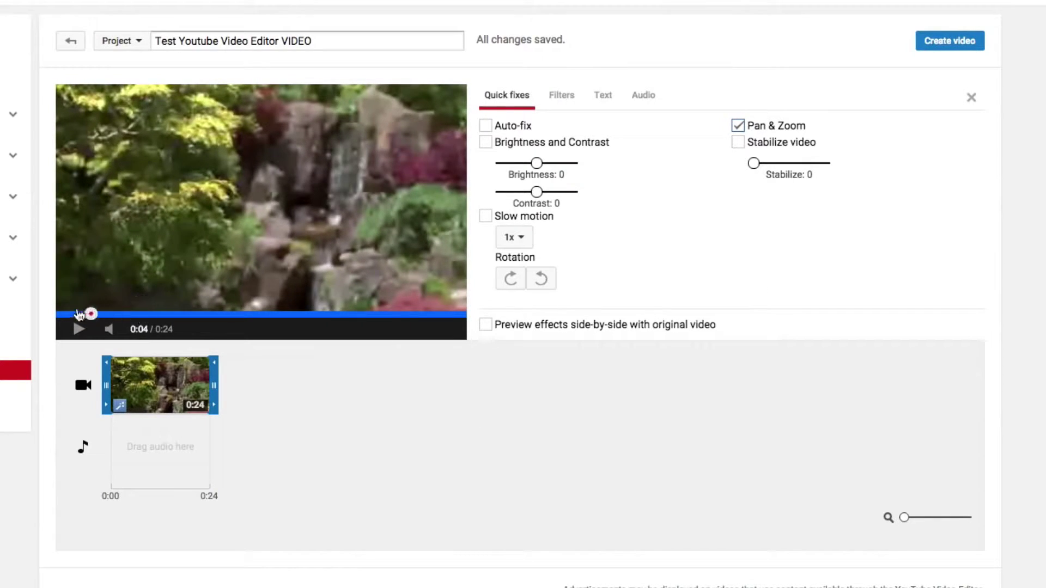
{"action": "left_click_drag", "start_coordinate": [78, 315], "coordinate": [63, 315]}
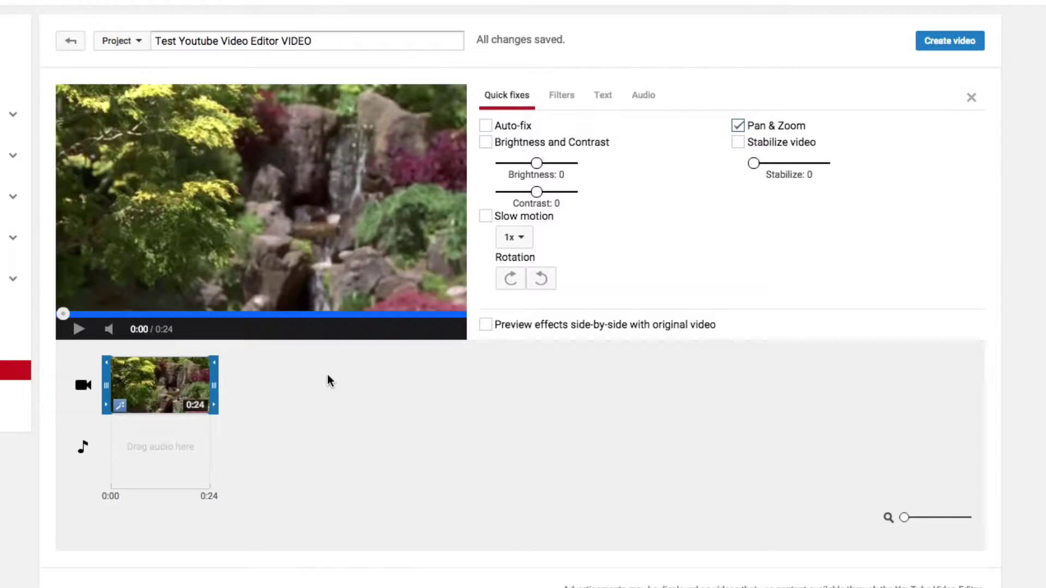
{"action": "left_click", "coordinate": [485, 324]}
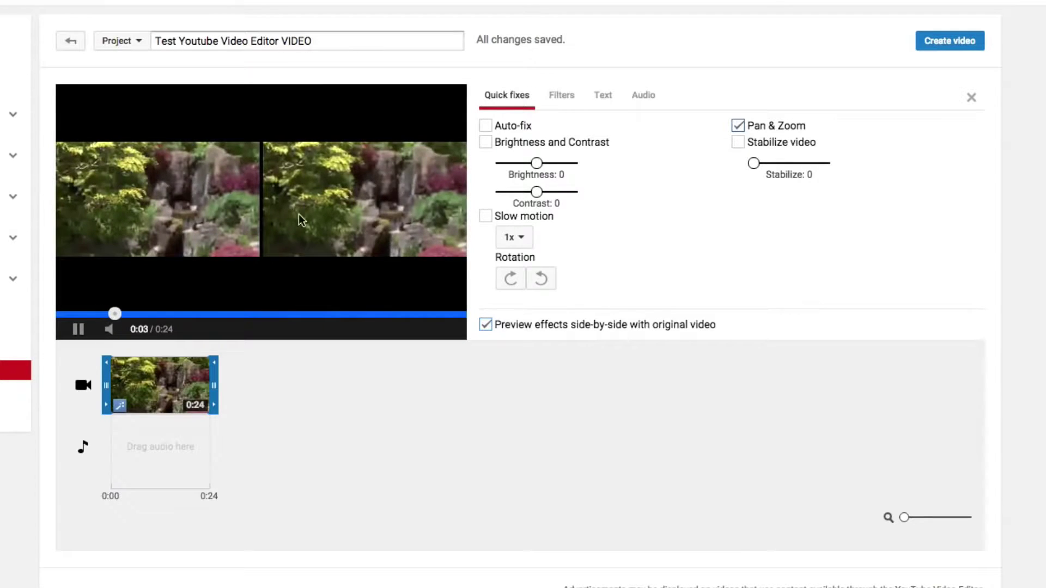
{"action": "left_click", "coordinate": [80, 329]}
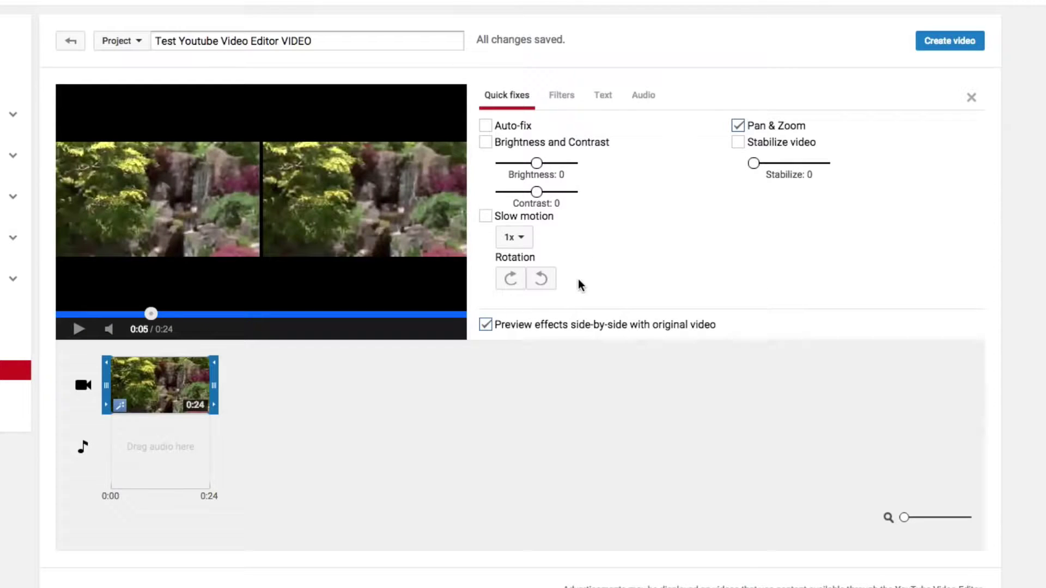
Step: Try the Old-Fashioned filter on the waterfall clip and turn off the side-by-side preview
{"action": "left_click", "coordinate": [564, 98]}
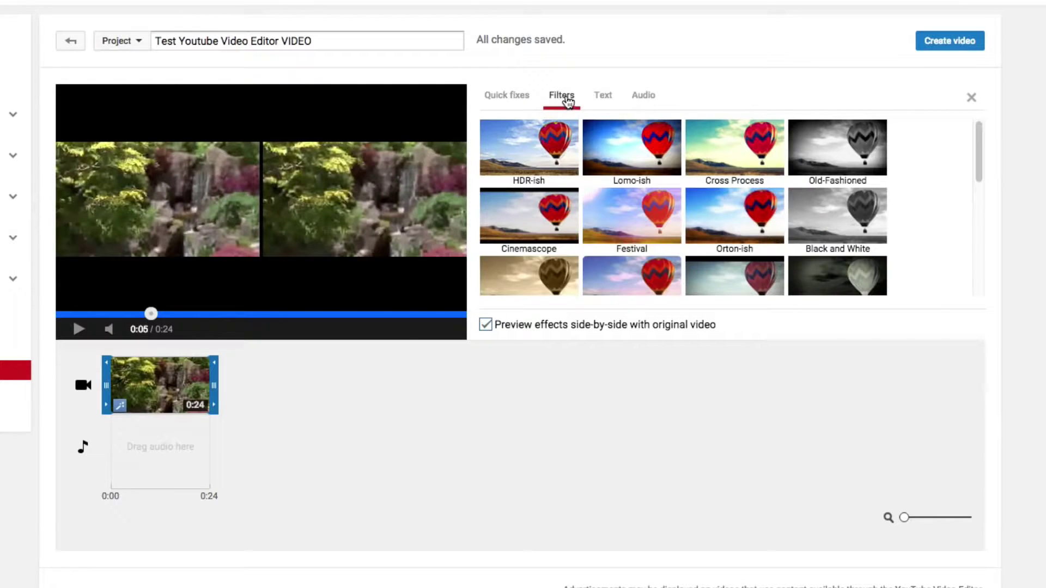
{"action": "mouse_move", "coordinate": [608, 198]}
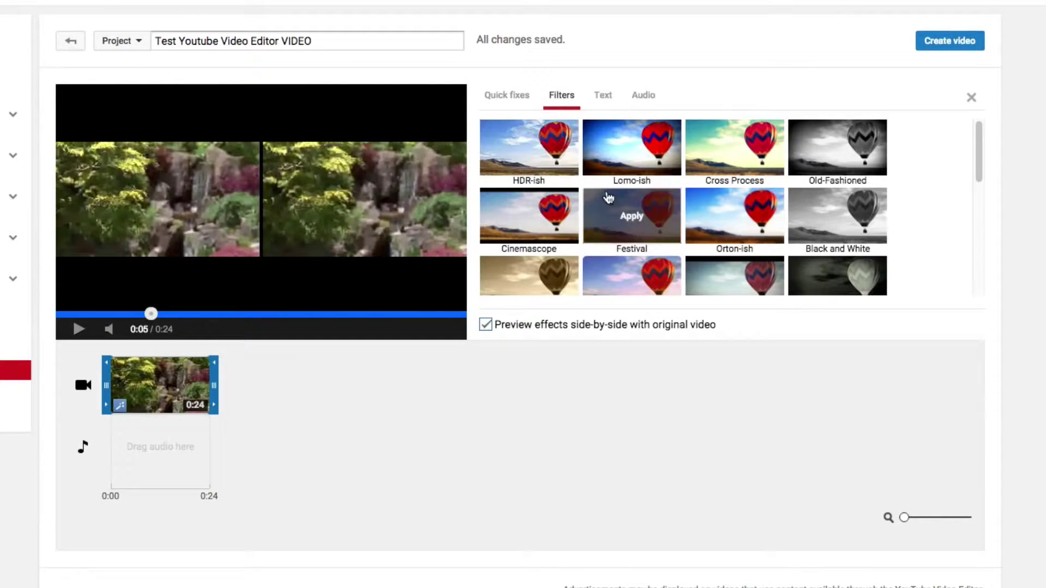
{"action": "left_click", "coordinate": [823, 158]}
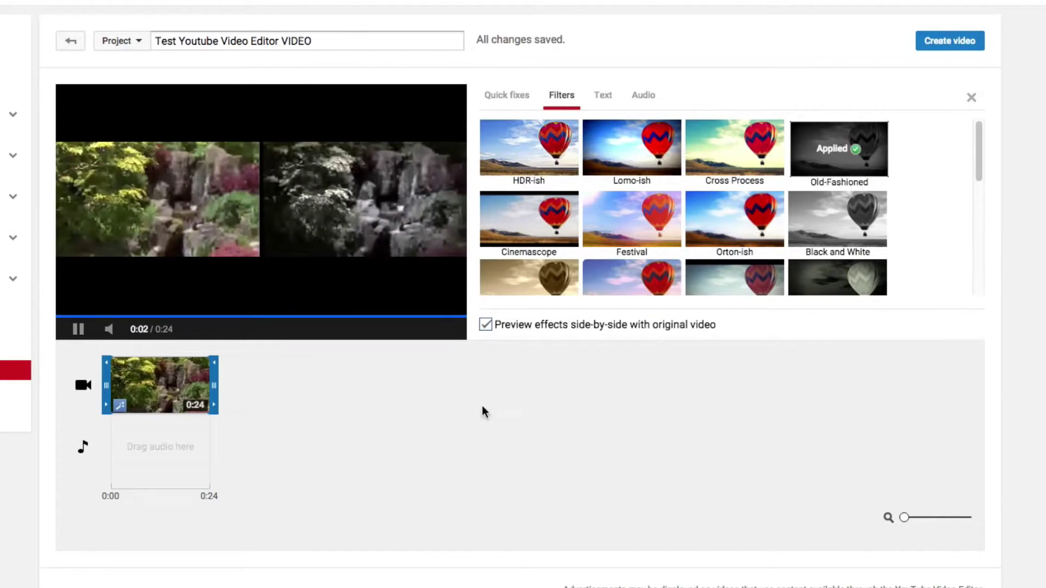
{"action": "left_click", "coordinate": [485, 325]}
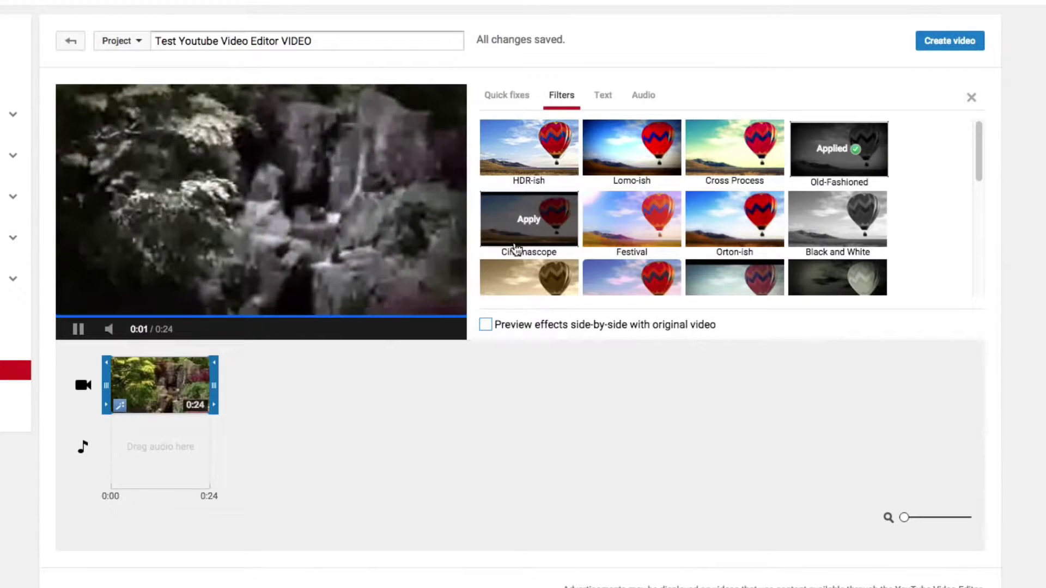
Step: Try adding the Documentary filter to the waterfall clip and pause the preview
{"action": "scroll", "coordinate": [552, 252], "scroll_direction": "down", "scroll_amount": 1}
{"action": "scroll", "coordinate": [545, 261], "scroll_direction": "down", "scroll_amount": 3}
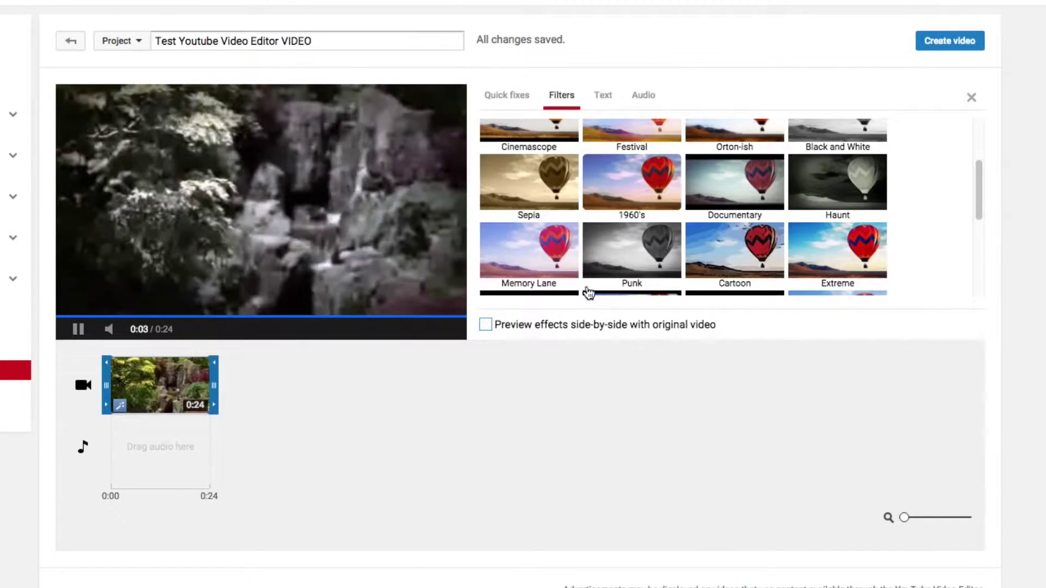
{"action": "left_click", "coordinate": [714, 198]}
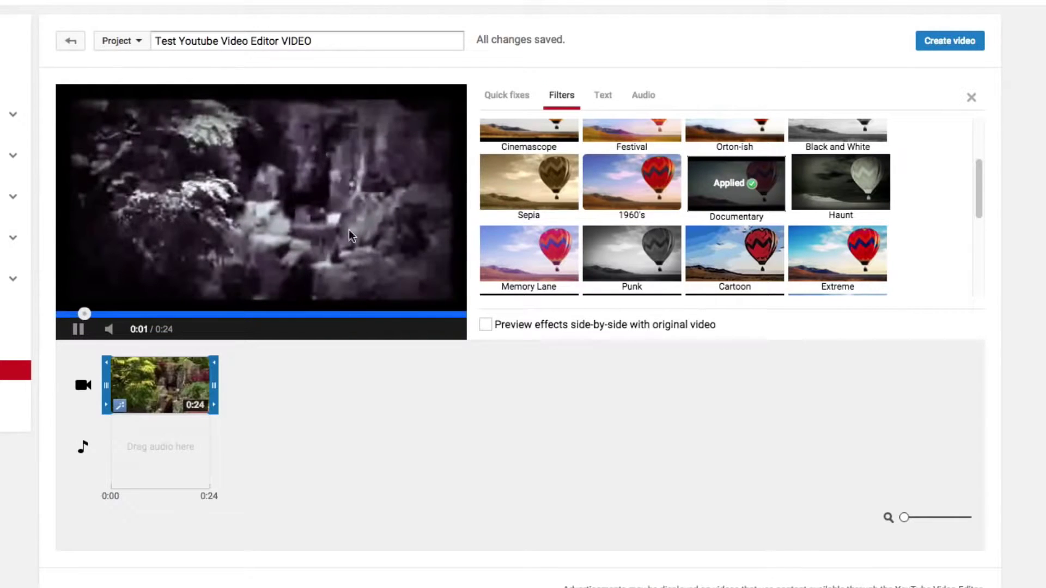
{"action": "left_click", "coordinate": [78, 329]}
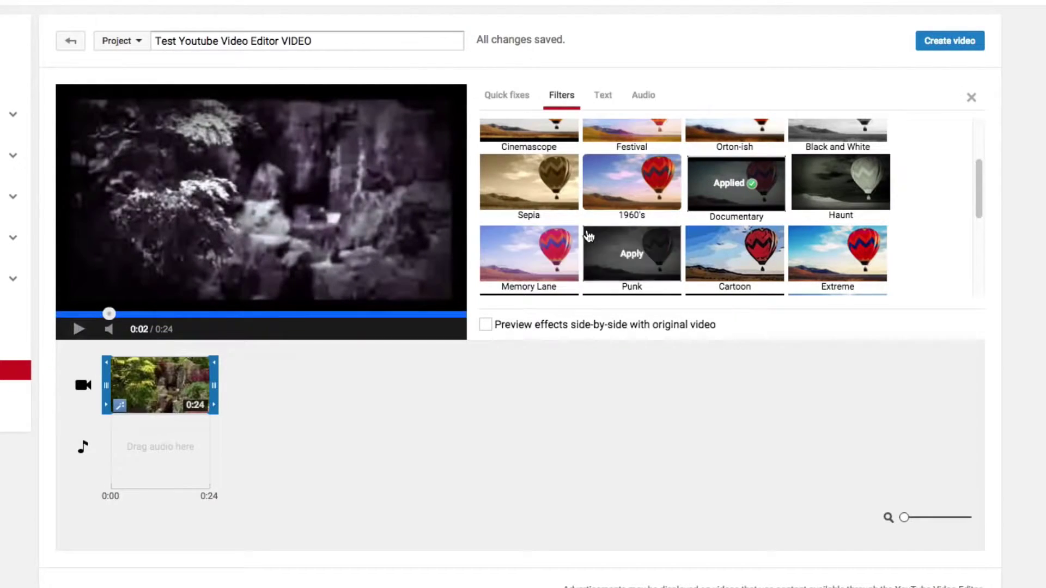
Step: Try adding the Memory Lane and HDR-ish filters to the waterfall clip and pause the preview
{"action": "scroll", "coordinate": [607, 275], "scroll_direction": "down", "scroll_amount": 2}
{"action": "left_click", "coordinate": [512, 223]}
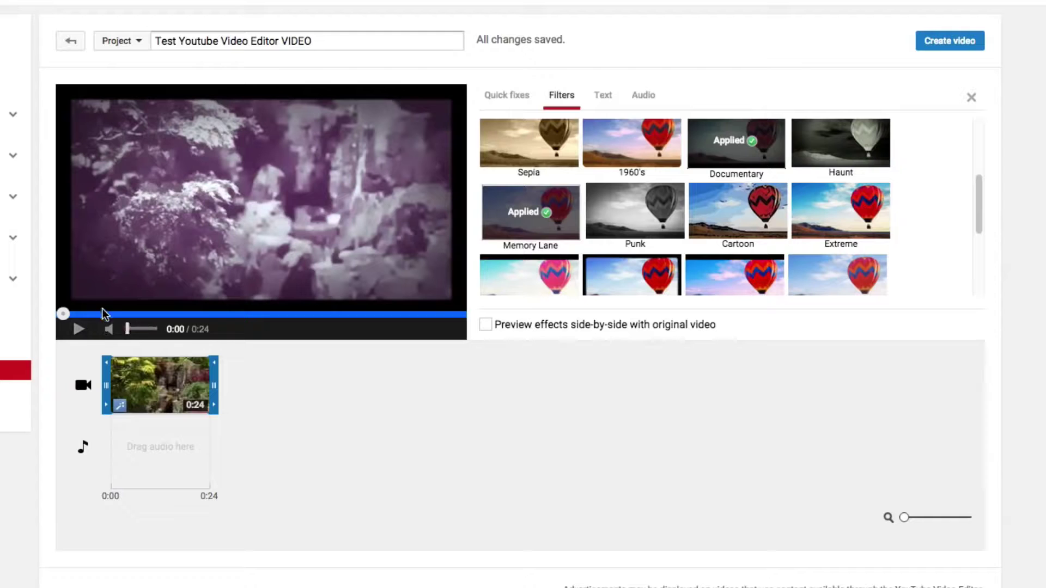
{"action": "scroll", "coordinate": [570, 216], "scroll_direction": "up", "scroll_amount": 3}
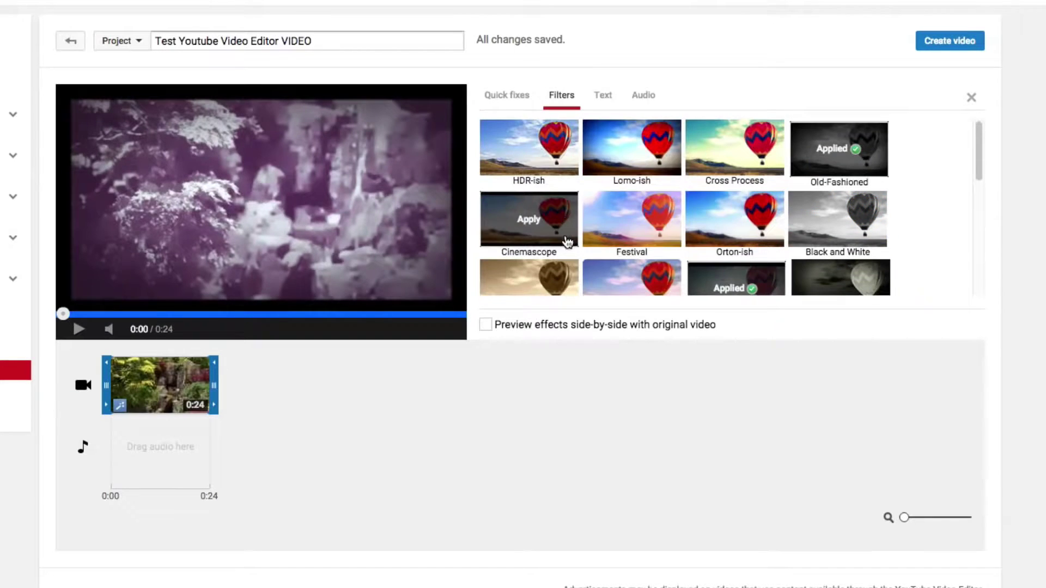
{"action": "left_click", "coordinate": [507, 229]}
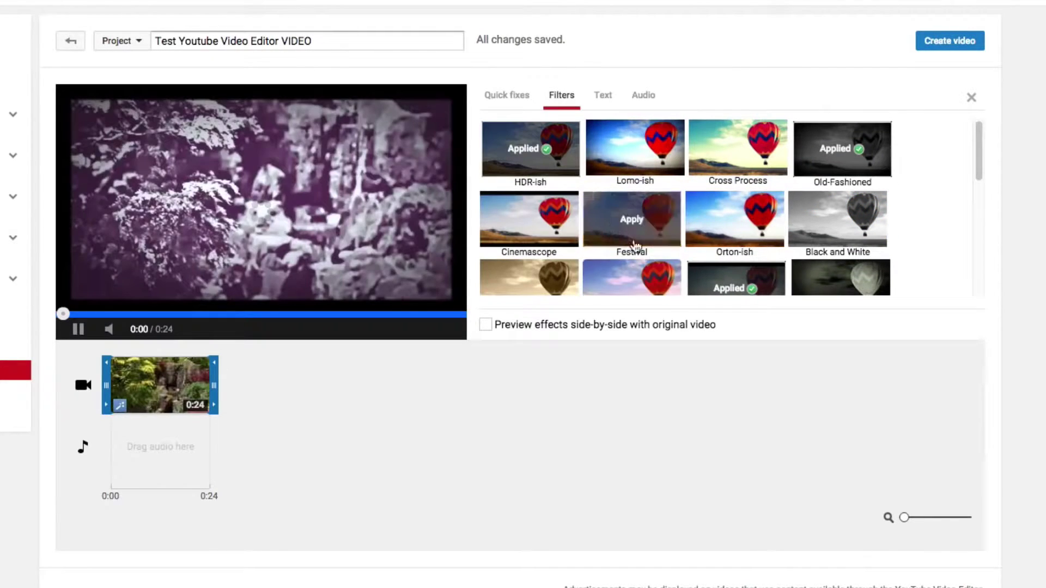
{"action": "left_click", "coordinate": [79, 329]}
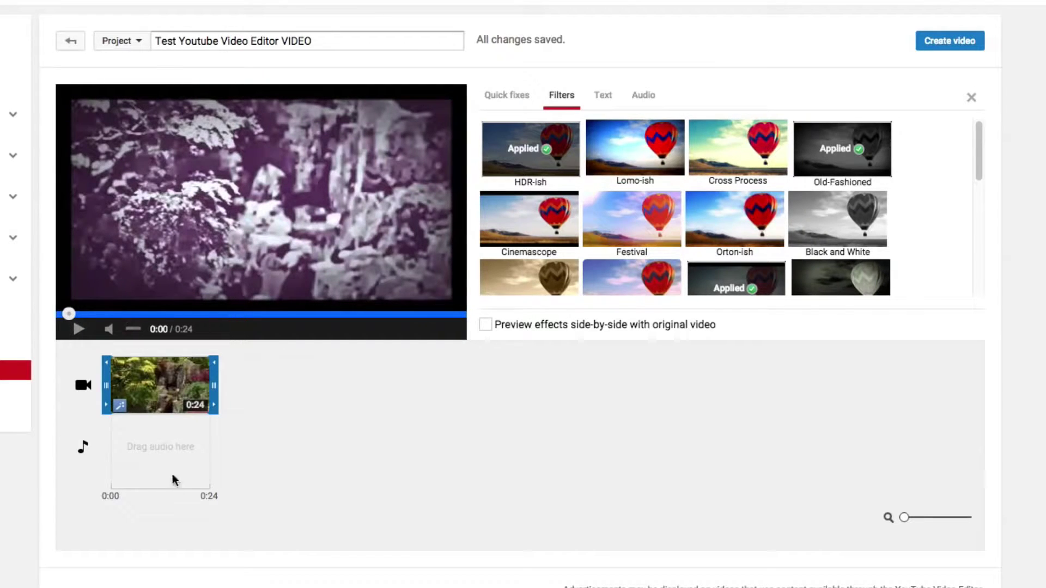
Step: Remove the Documentary, Old-Fashioned, HDR-ish and Memory Lane filters from the waterfall clip and pause the preview
{"action": "mouse_move", "coordinate": [181, 389]}
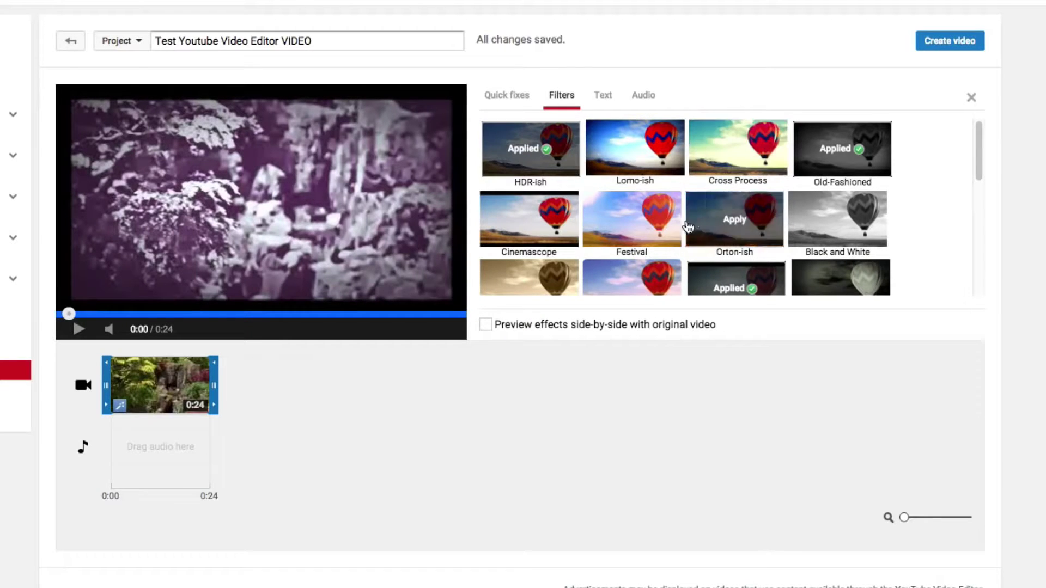
{"action": "scroll", "coordinate": [711, 245], "scroll_direction": "down", "scroll_amount": 1}
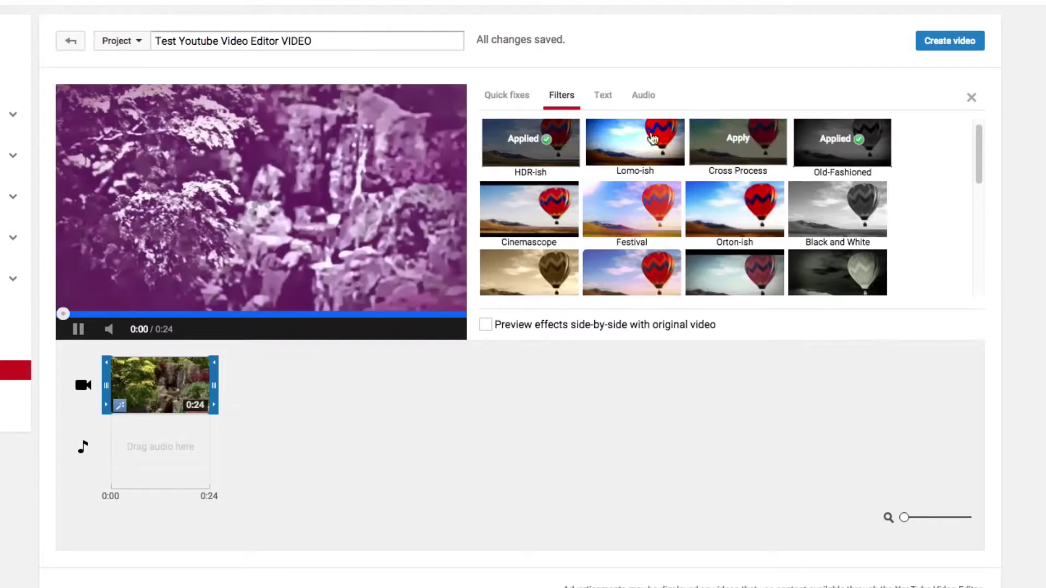
{"action": "left_click", "coordinate": [79, 329]}
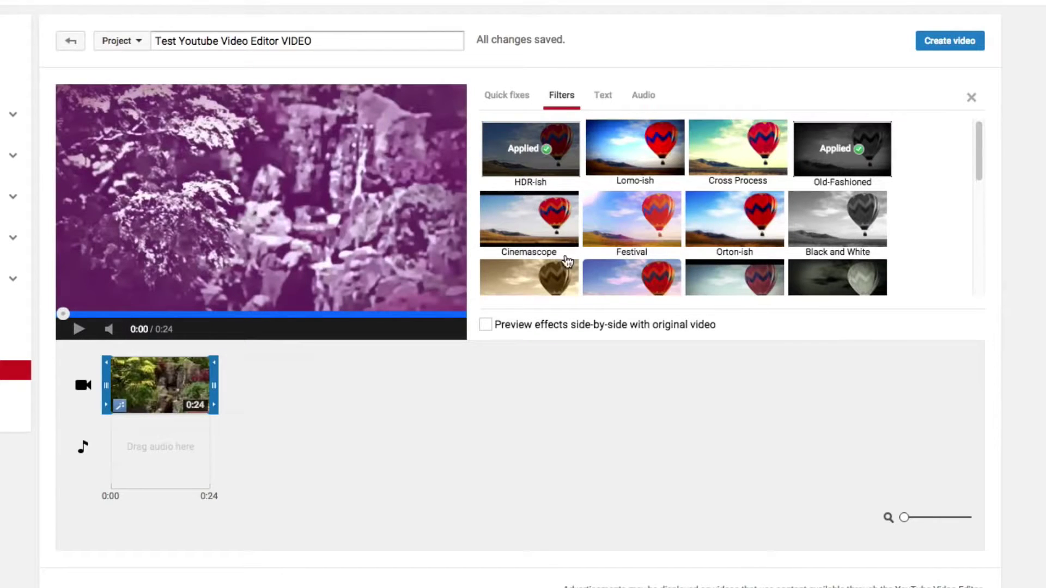
{"action": "left_click", "coordinate": [825, 170]}
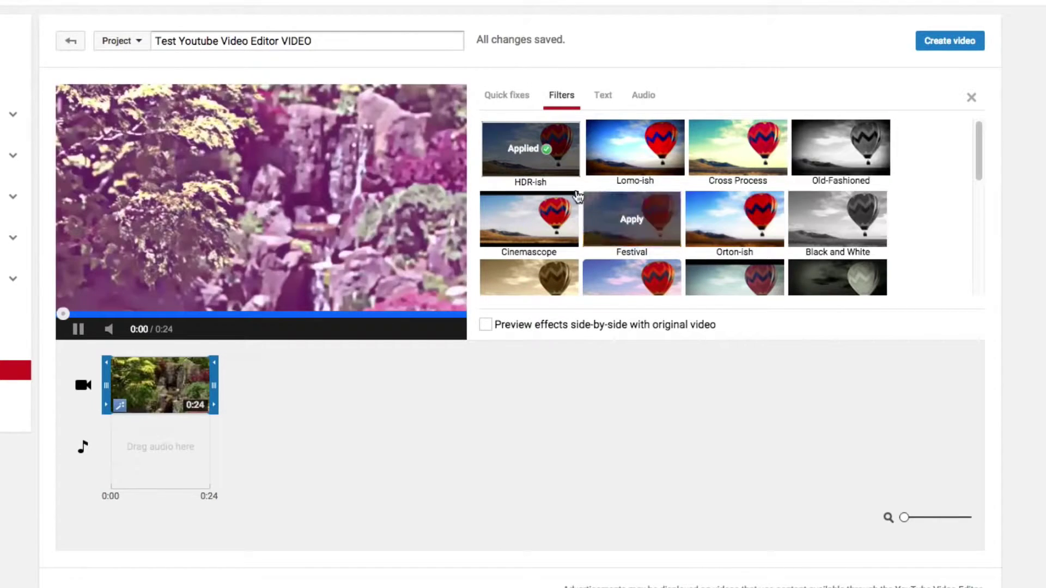
{"action": "left_click", "coordinate": [573, 172]}
{"action": "scroll", "coordinate": [630, 234], "scroll_direction": "down", "scroll_amount": 6}
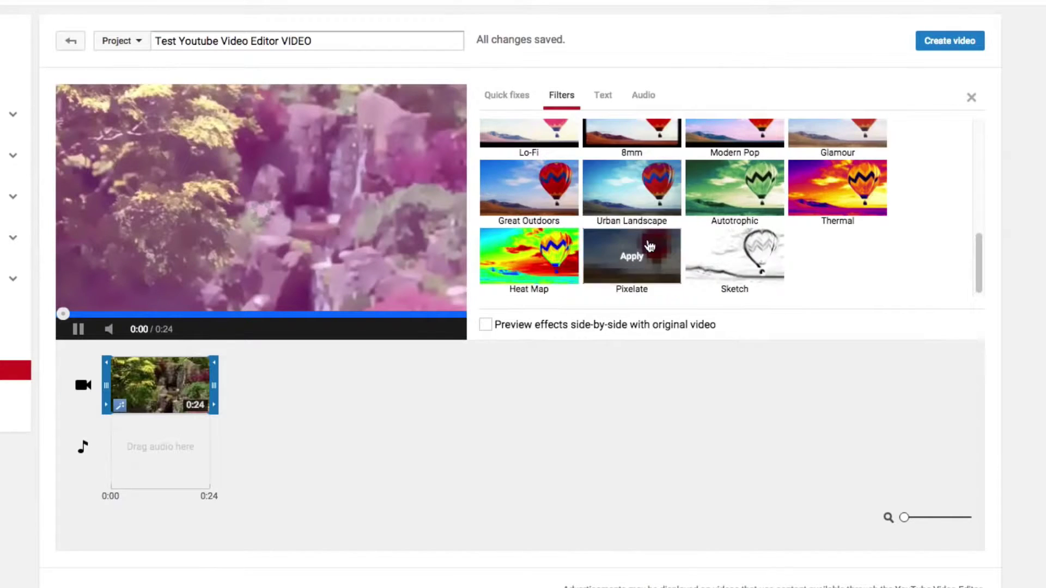
{"action": "scroll", "coordinate": [648, 240], "scroll_direction": "up", "scroll_amount": 3}
{"action": "scroll", "coordinate": [656, 258], "scroll_direction": "up", "scroll_amount": 5}
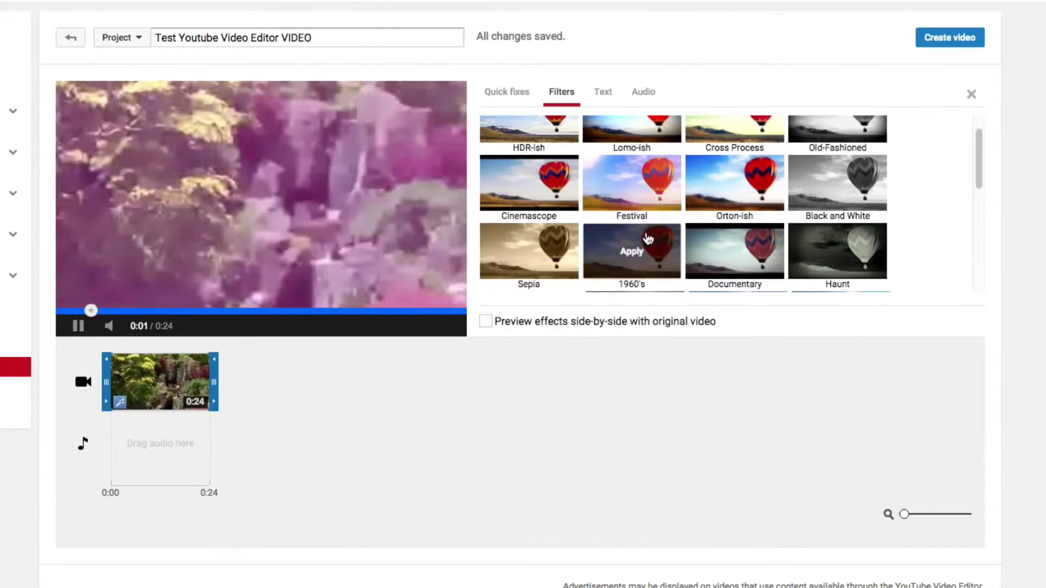
{"action": "scroll", "coordinate": [599, 256], "scroll_direction": "down", "scroll_amount": 2}
{"action": "left_click", "coordinate": [564, 251]}
{"action": "scroll", "coordinate": [572, 218], "scroll_direction": "up", "scroll_amount": 4}
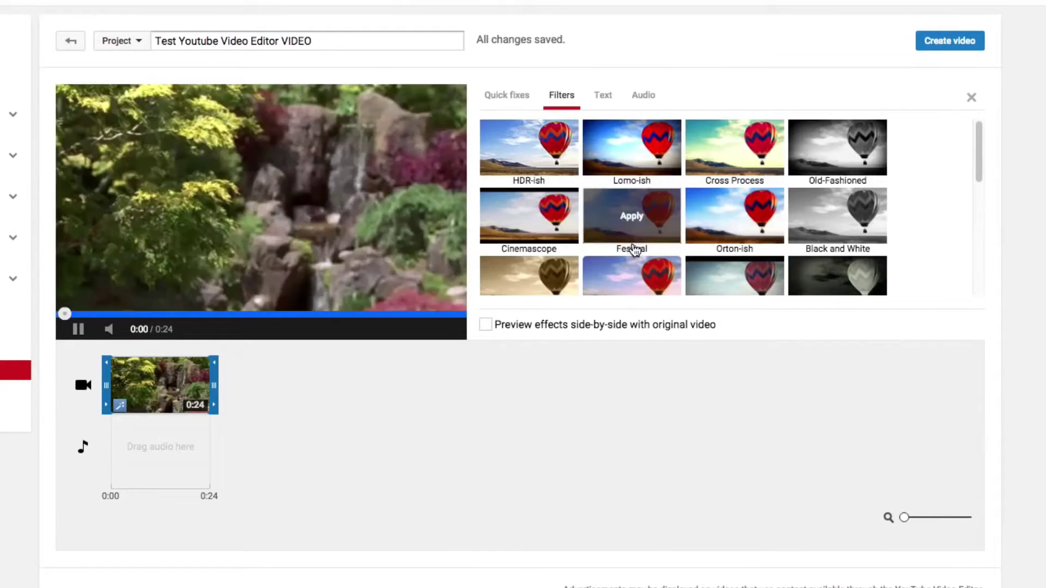
{"action": "left_click", "coordinate": [78, 330]}
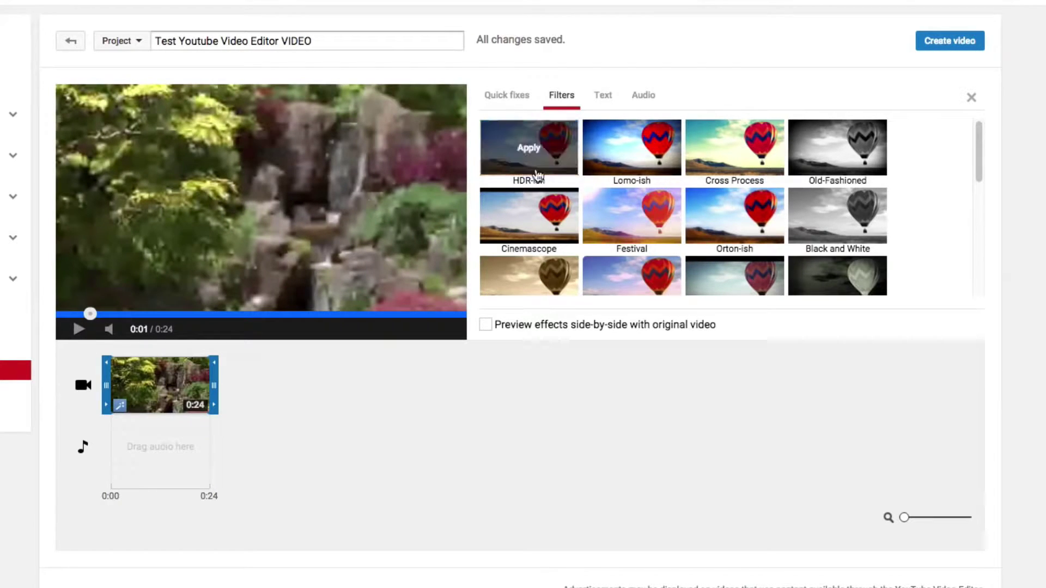
Step: Enable a text banner on the waterfall clip with the wording "TYPE TEXT HERE"
{"action": "left_click", "coordinate": [603, 100]}
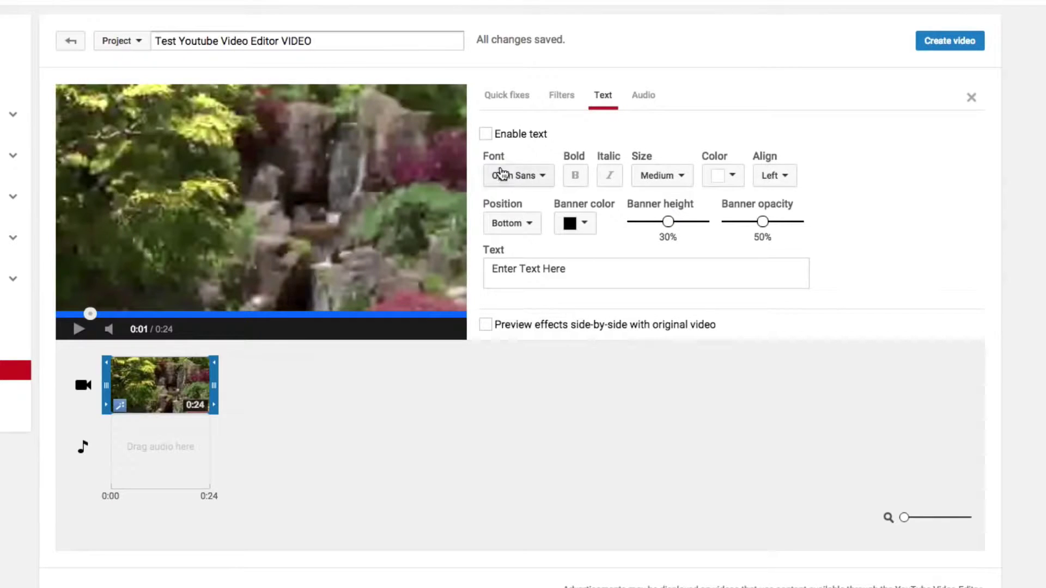
{"action": "left_click", "coordinate": [486, 135]}
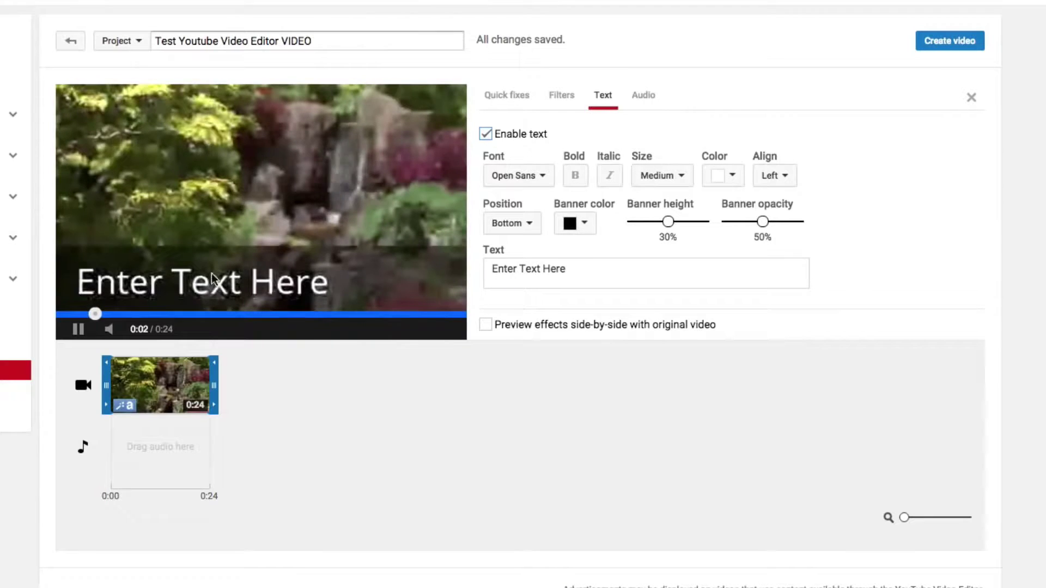
{"action": "left_click_drag", "start_coordinate": [492, 271], "coordinate": [586, 274]}
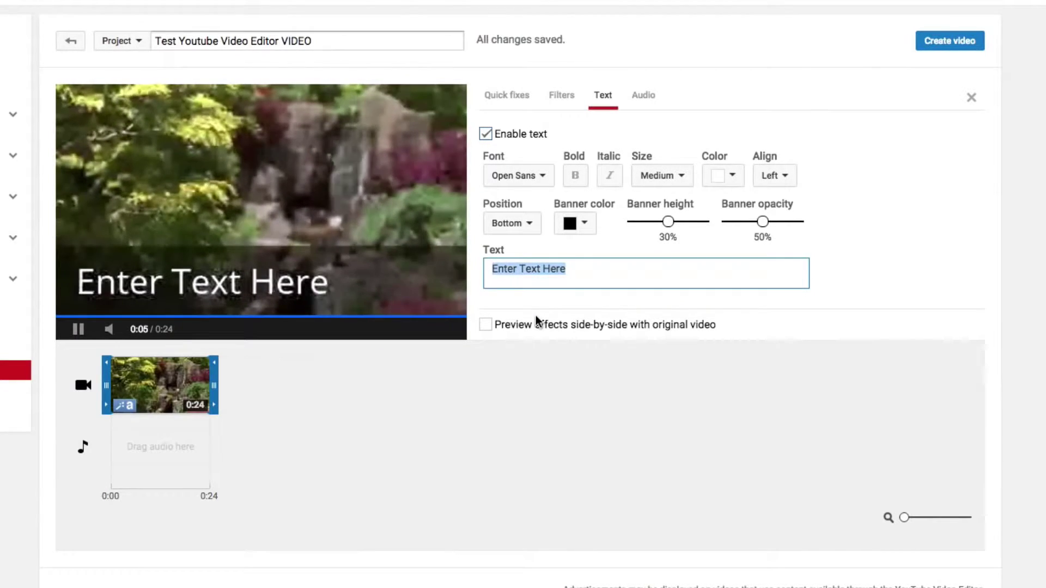
{"action": "type", "text": "TYPE "}
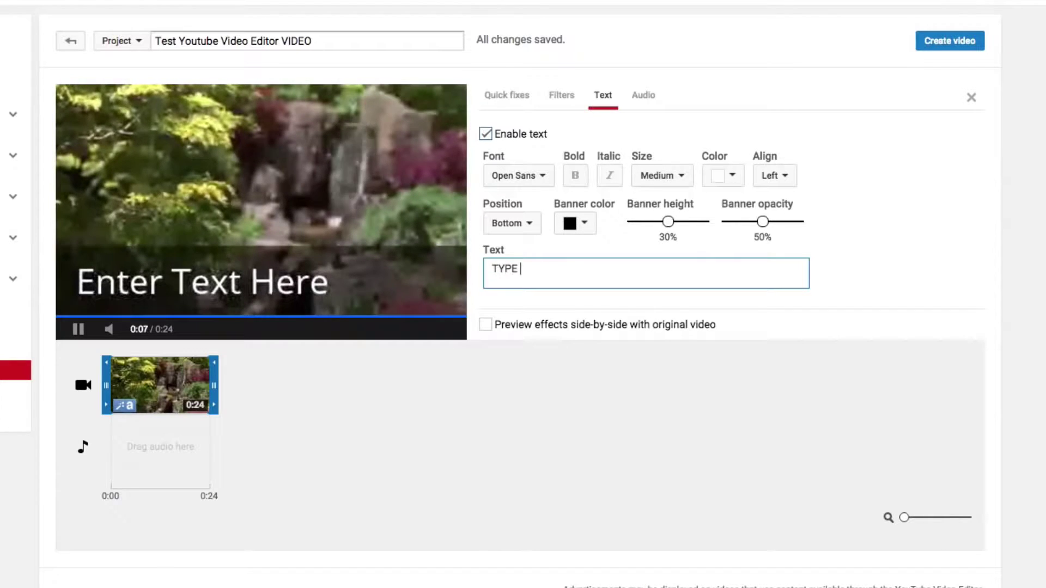
{"action": "type", "text": "TEXT HERE"}
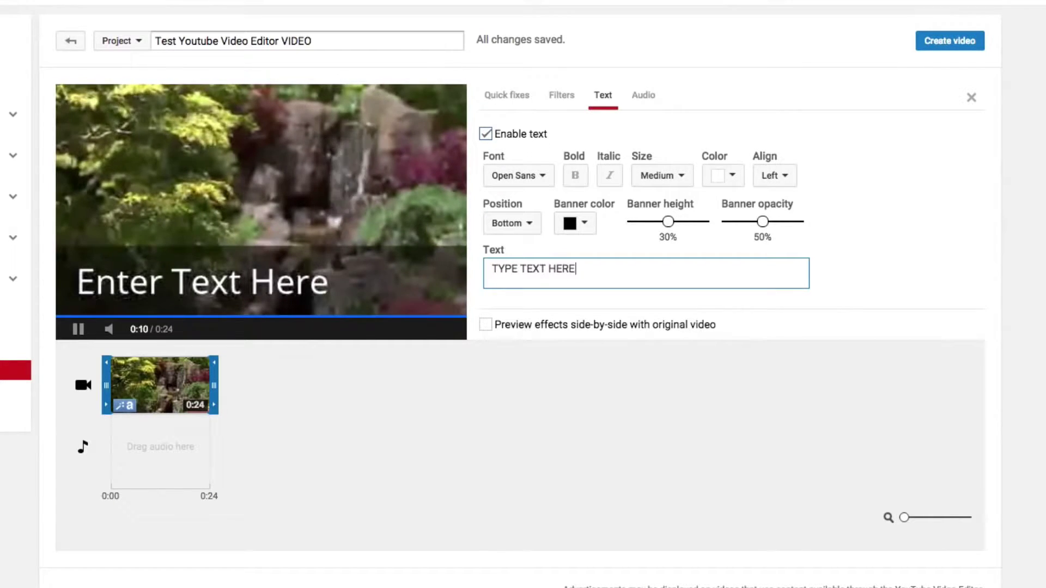
{"action": "left_click", "coordinate": [733, 406]}
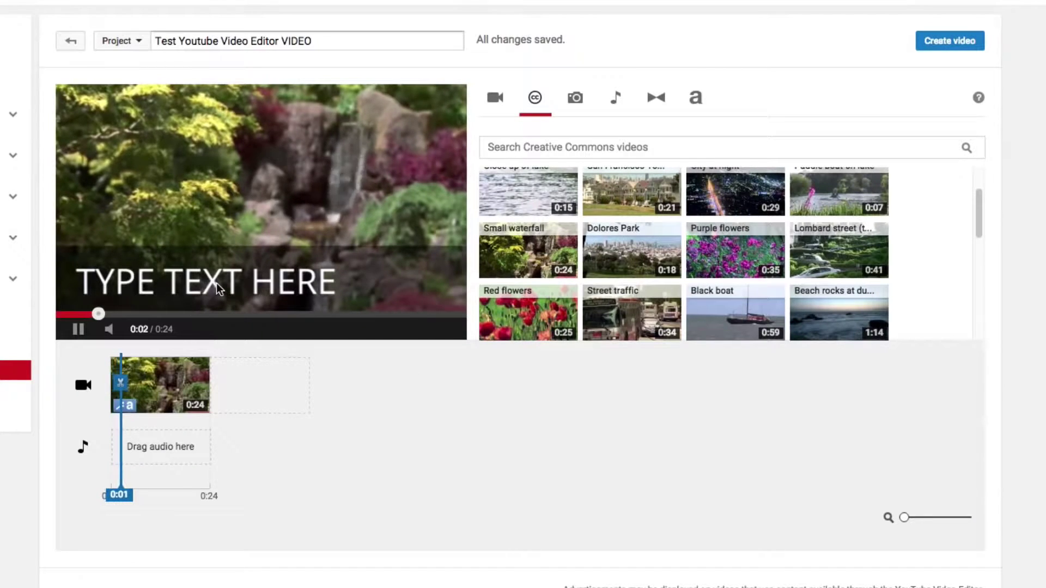
Step: Reopen the waterfall clip's text settings and make the banner text bold and italic
{"action": "left_click", "coordinate": [160, 384]}
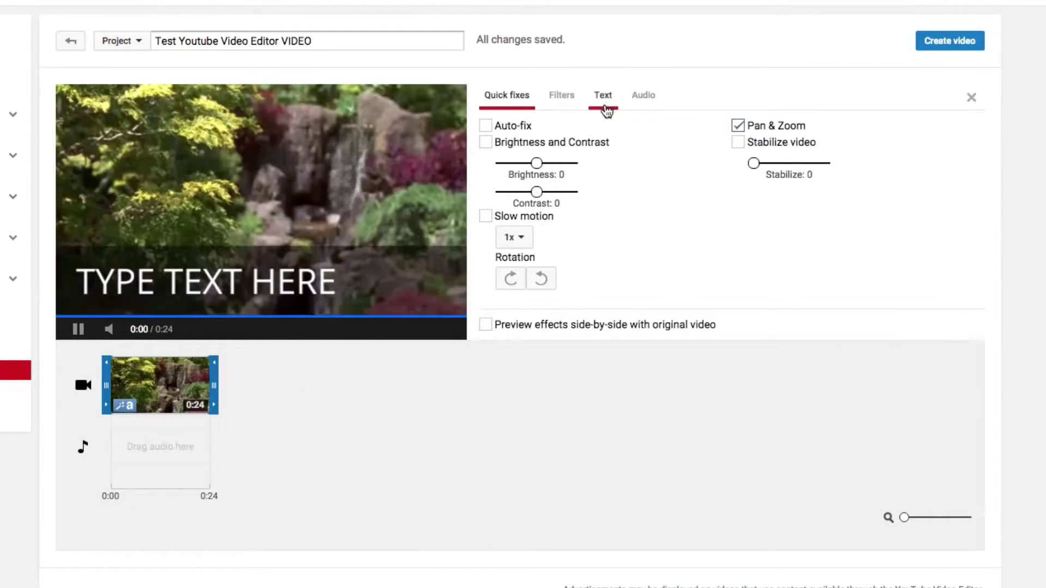
{"action": "left_click", "coordinate": [603, 97]}
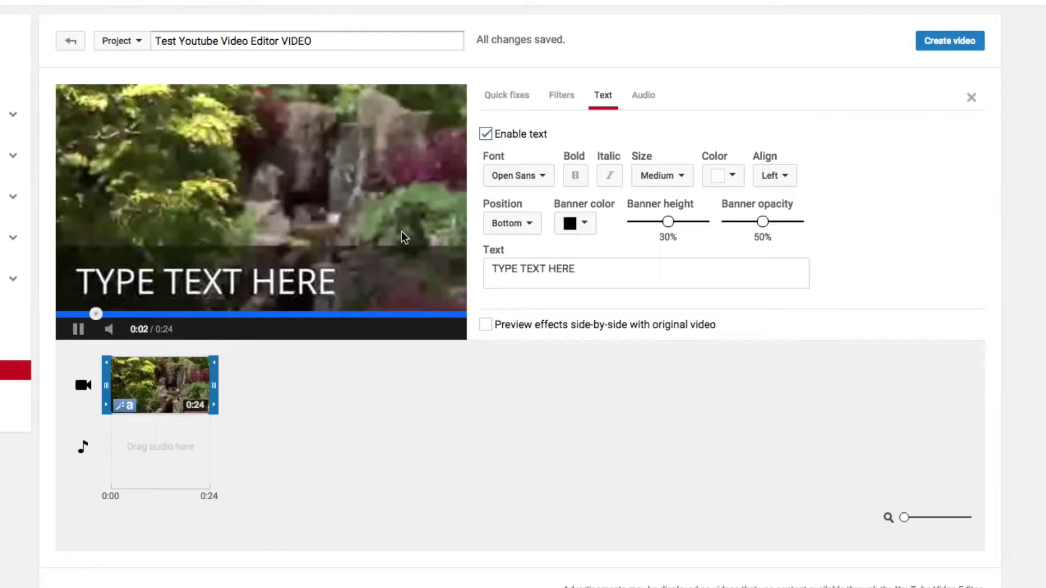
{"action": "mouse_move", "coordinate": [174, 374]}
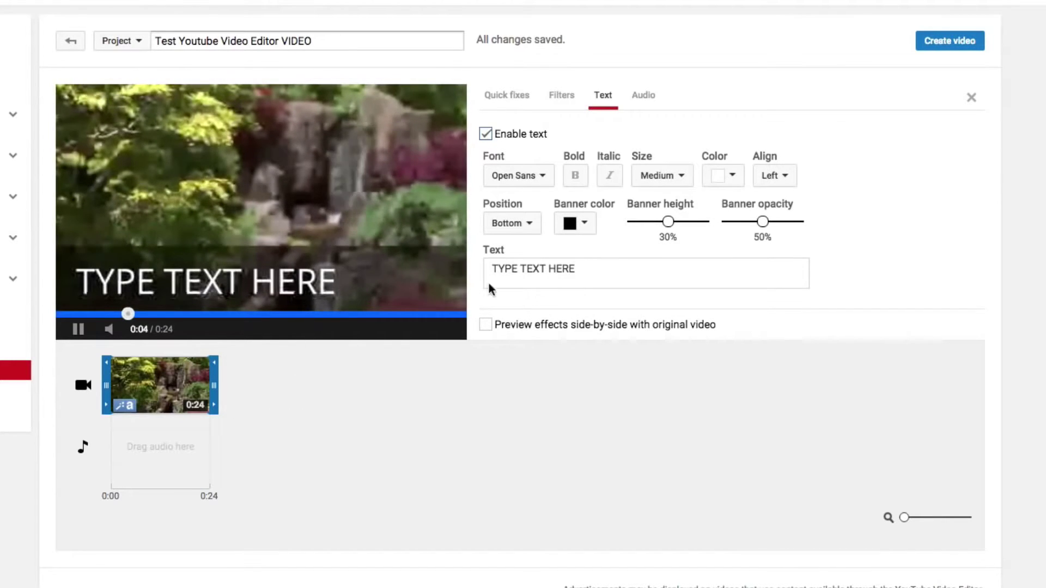
{"action": "left_click", "coordinate": [576, 179]}
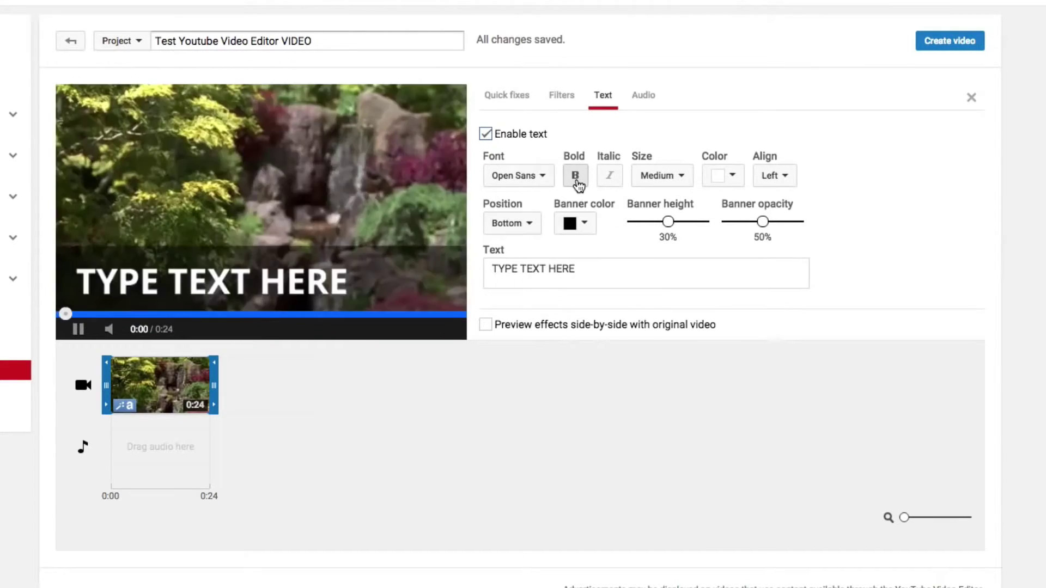
{"action": "left_click", "coordinate": [610, 179]}
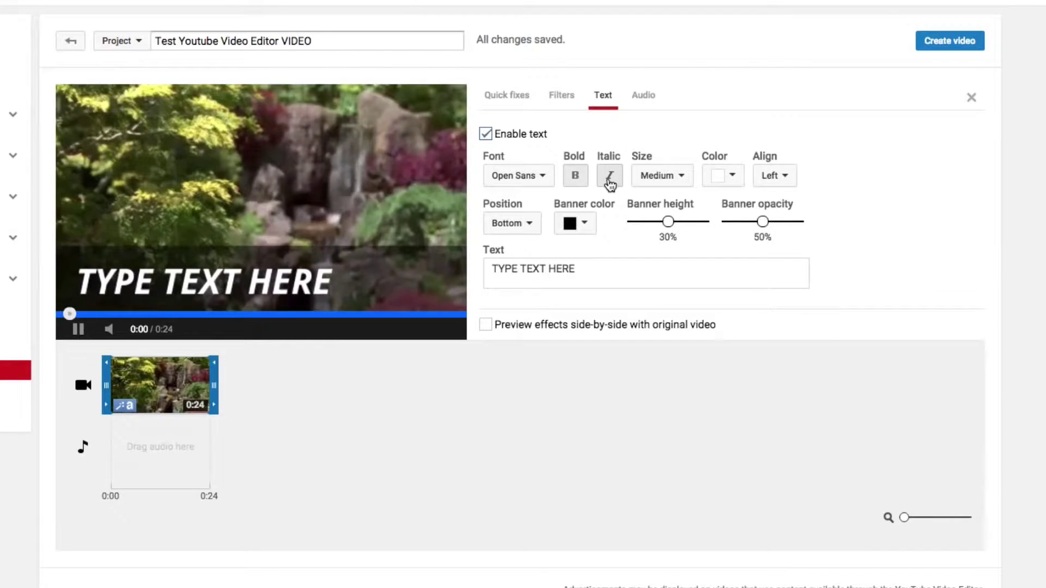
Step: Center-align the banner text on the waterfall clip
{"action": "left_click", "coordinate": [677, 184]}
{"action": "left_click", "coordinate": [724, 175]}
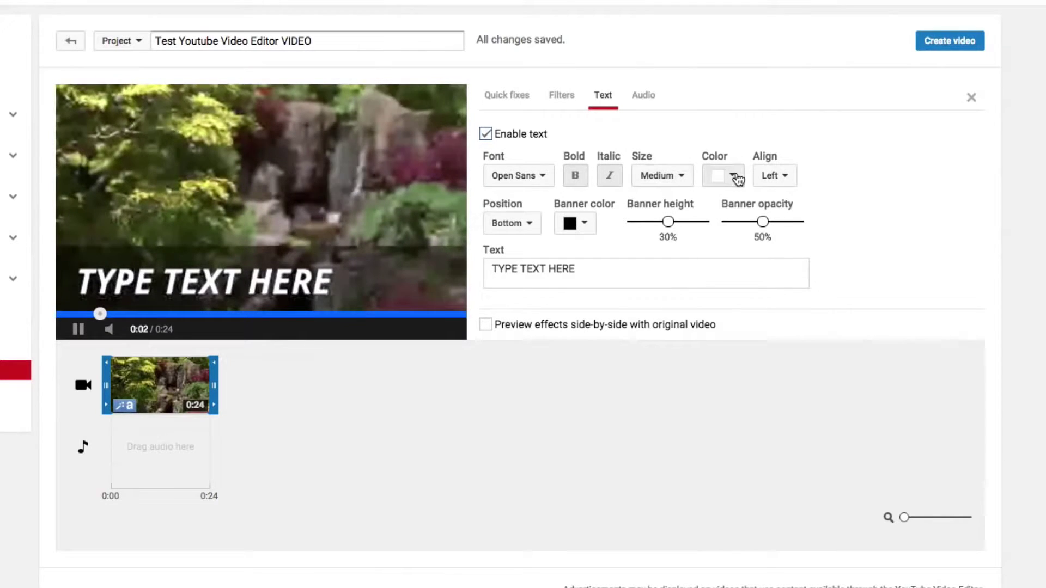
{"action": "left_click", "coordinate": [852, 110]}
{"action": "left_click", "coordinate": [776, 176]}
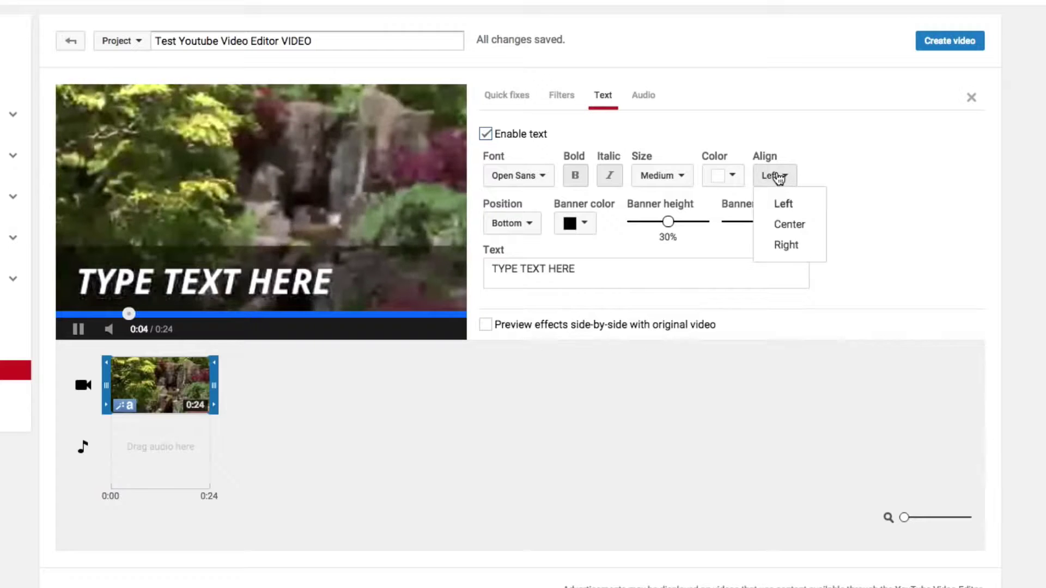
{"action": "left_click", "coordinate": [784, 225]}
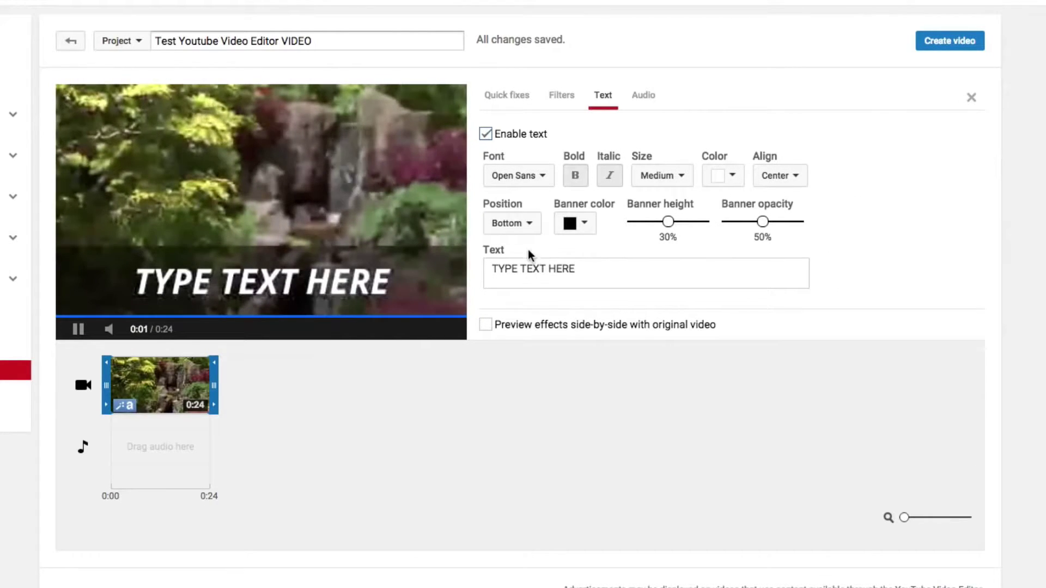
Step: Try the Center position for the waterfall clip's text banner, return it to Bottom and pause the preview
{"action": "left_click", "coordinate": [520, 224]}
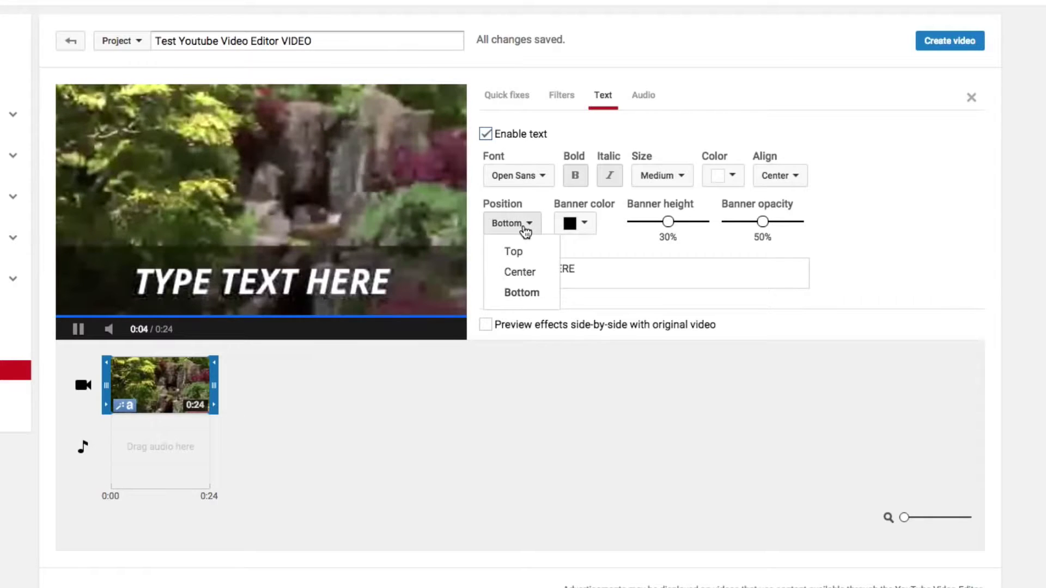
{"action": "left_click", "coordinate": [519, 272]}
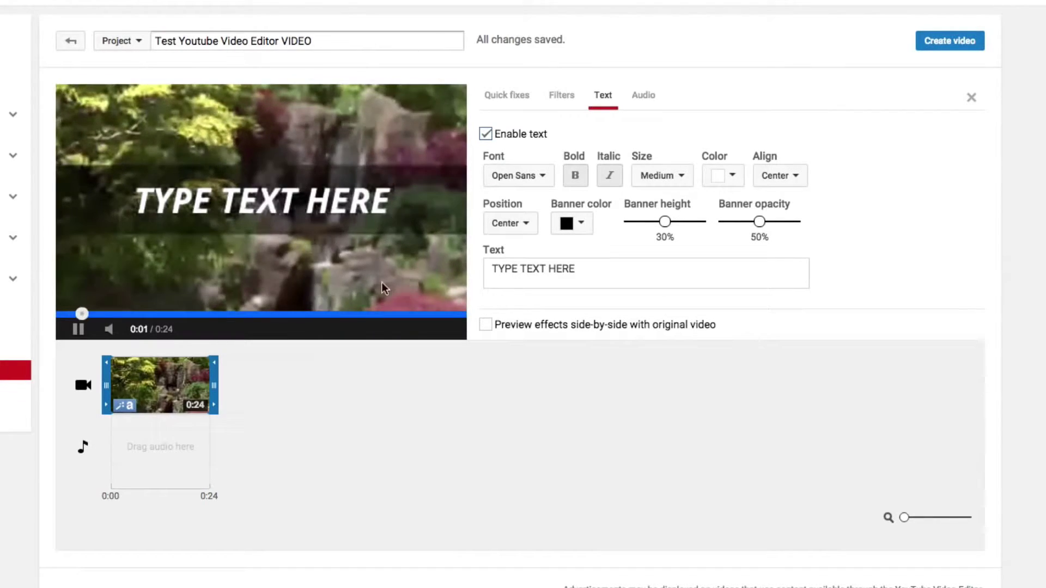
{"action": "left_click", "coordinate": [512, 224]}
{"action": "left_click", "coordinate": [524, 292]}
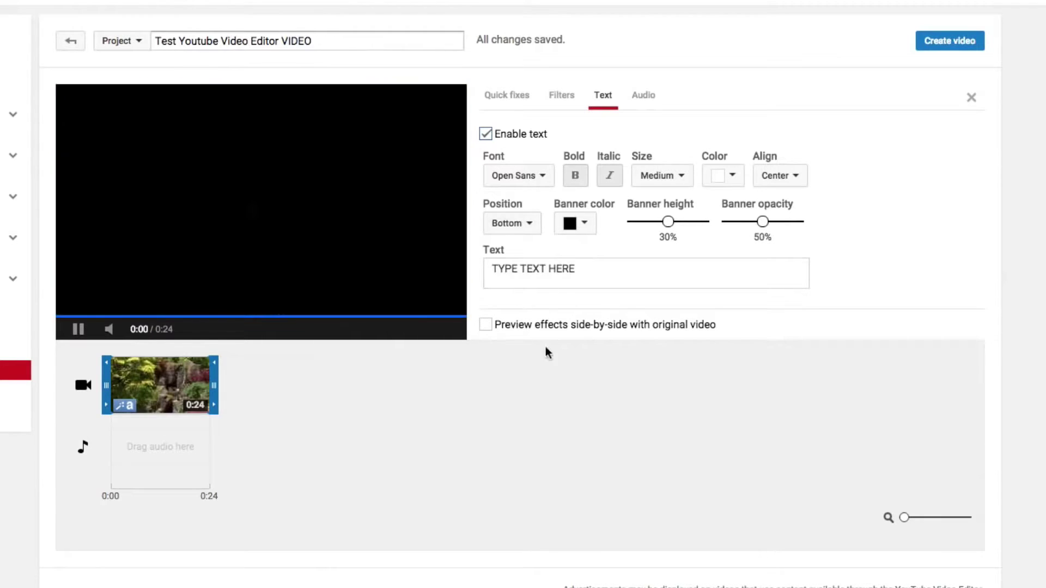
{"action": "left_click", "coordinate": [79, 330]}
{"action": "mouse_move", "coordinate": [161, 358]}
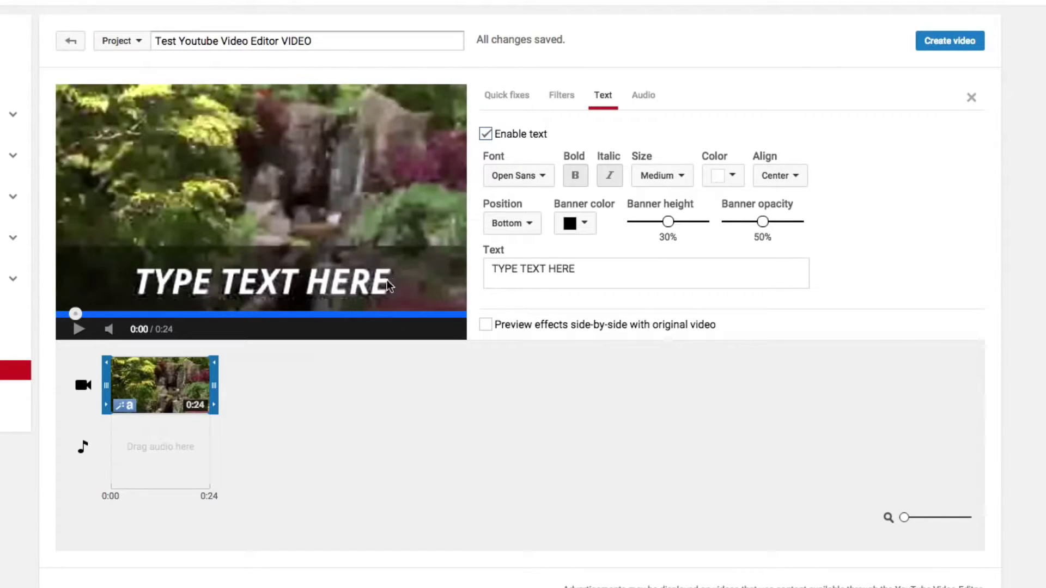
Step: Raise the waterfall clip's audio volume slightly, close the clip's settings and pause the preview
{"action": "left_click", "coordinate": [632, 105]}
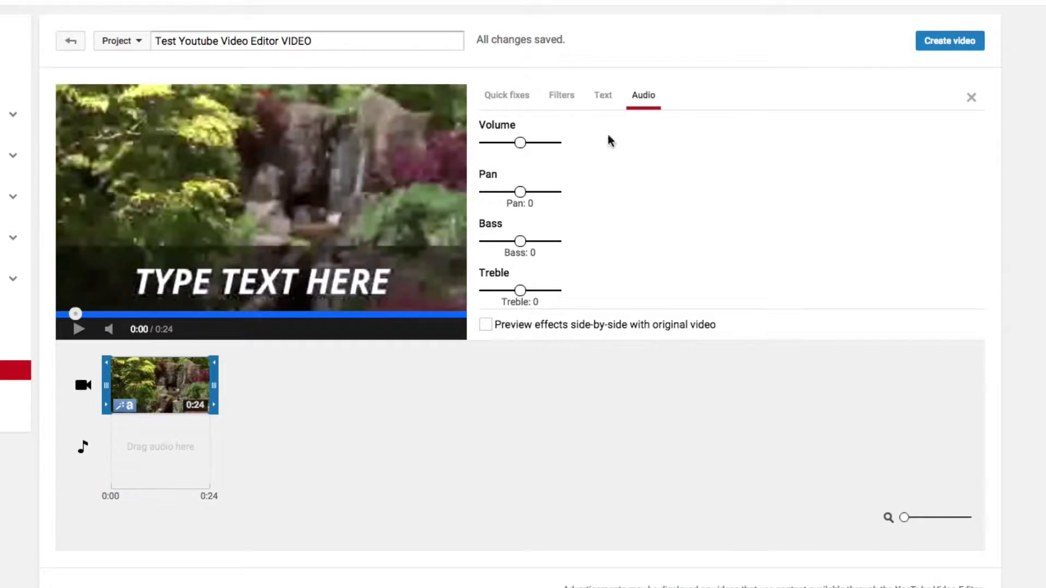
{"action": "mouse_move", "coordinate": [139, 402]}
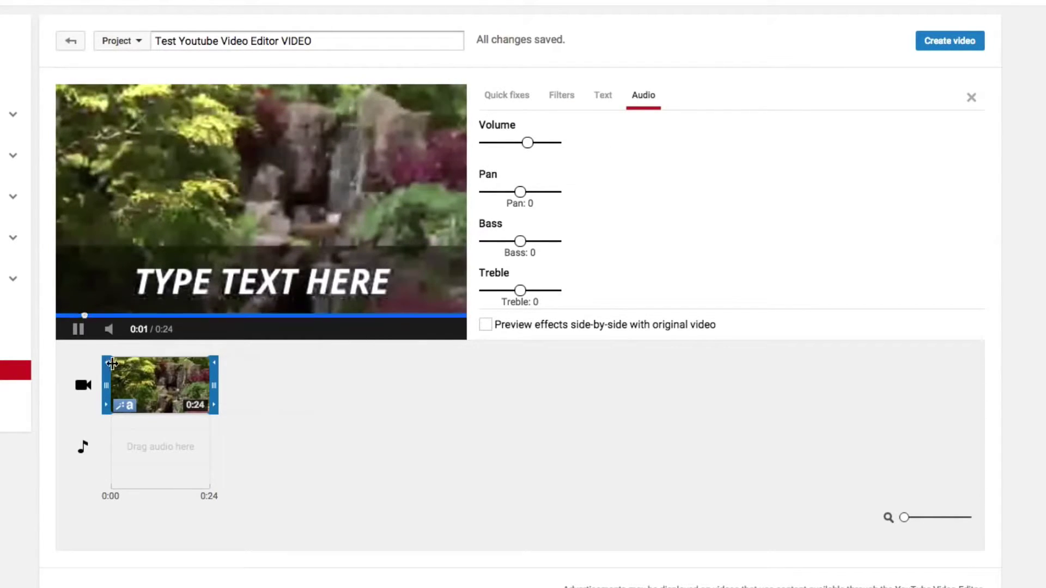
{"action": "left_click", "coordinate": [78, 329]}
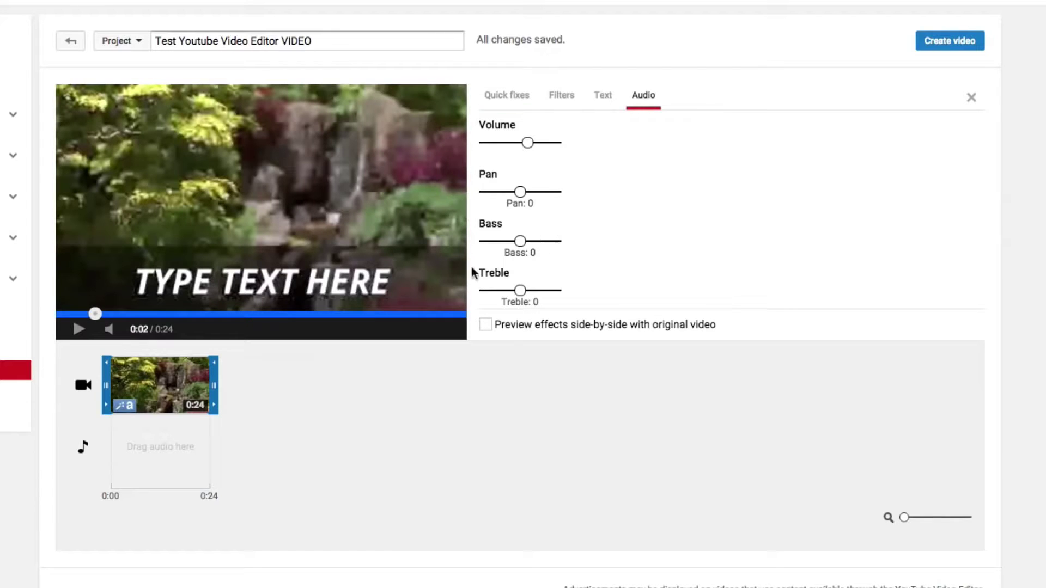
{"action": "left_click", "coordinate": [436, 413]}
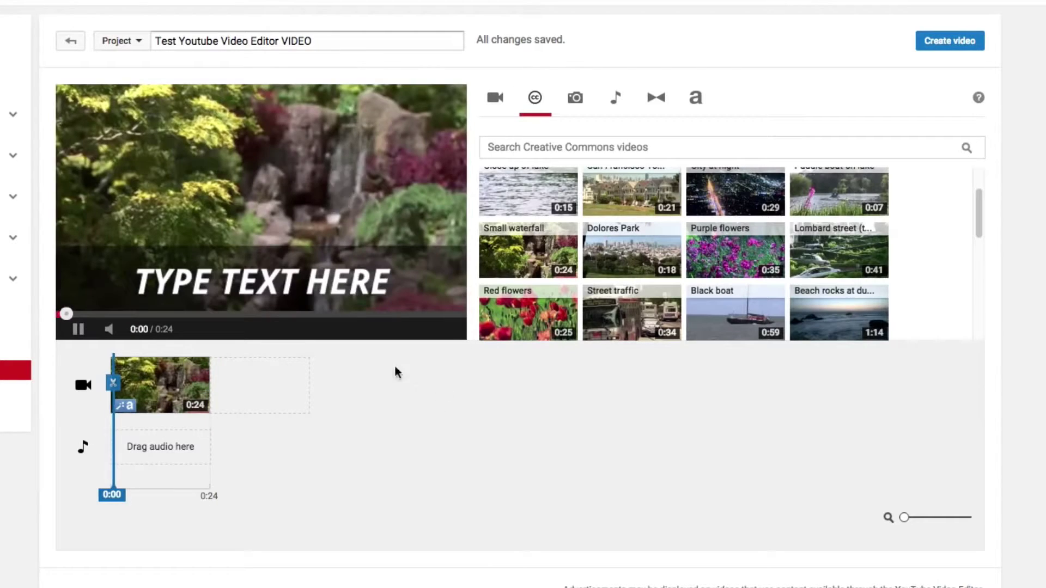
{"action": "left_click", "coordinate": [77, 329]}
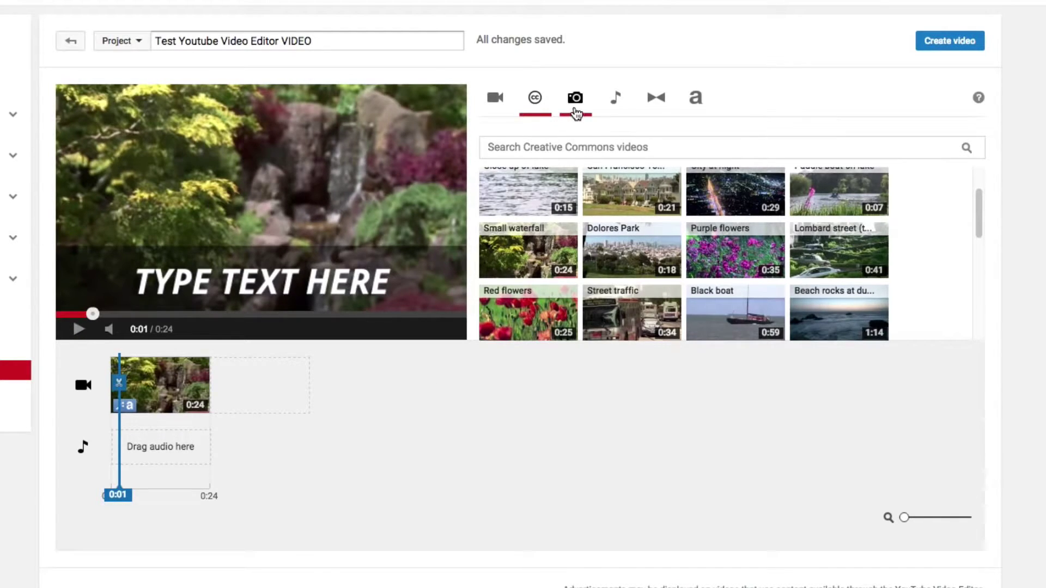
Step: Upload the photos cat-179842_640.jpg, Edinburgh_Castle_buildings.JPG and dog-pet-fur-brown.jpg from the Desktop into the project's photo library
{"action": "left_click", "coordinate": [578, 110]}
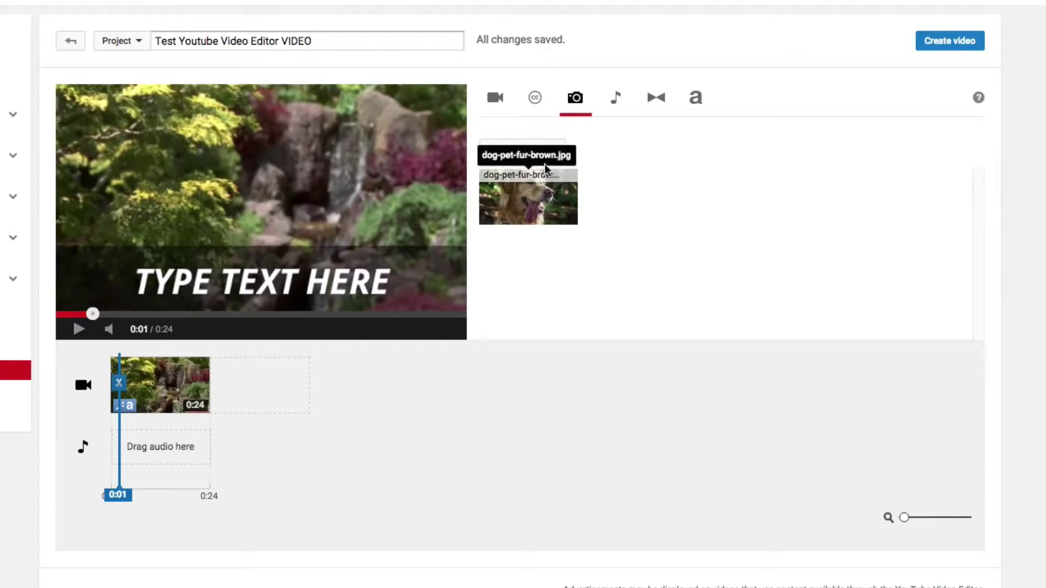
{"action": "left_click", "coordinate": [531, 154]}
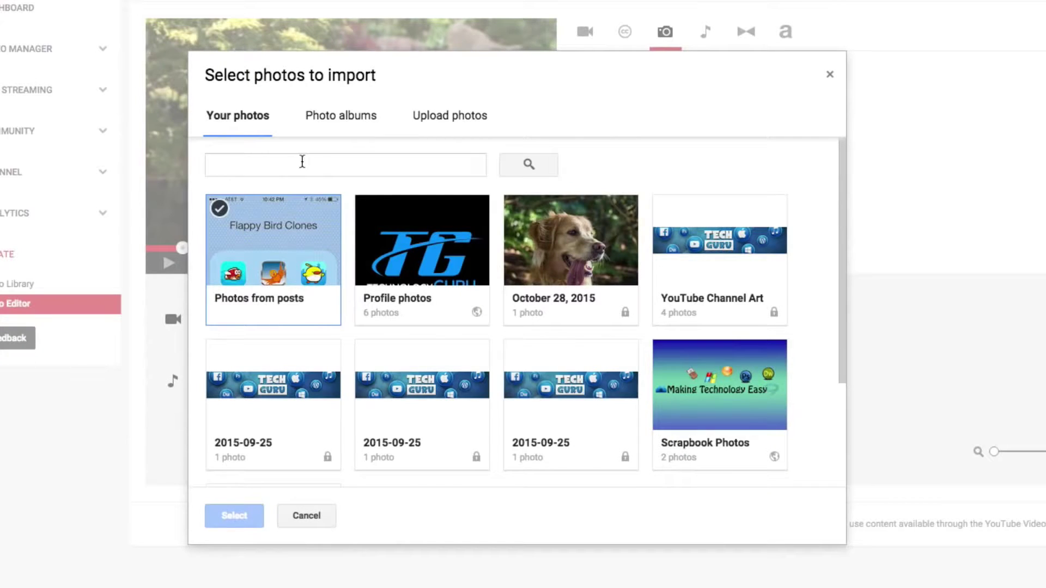
{"action": "left_click", "coordinate": [446, 121]}
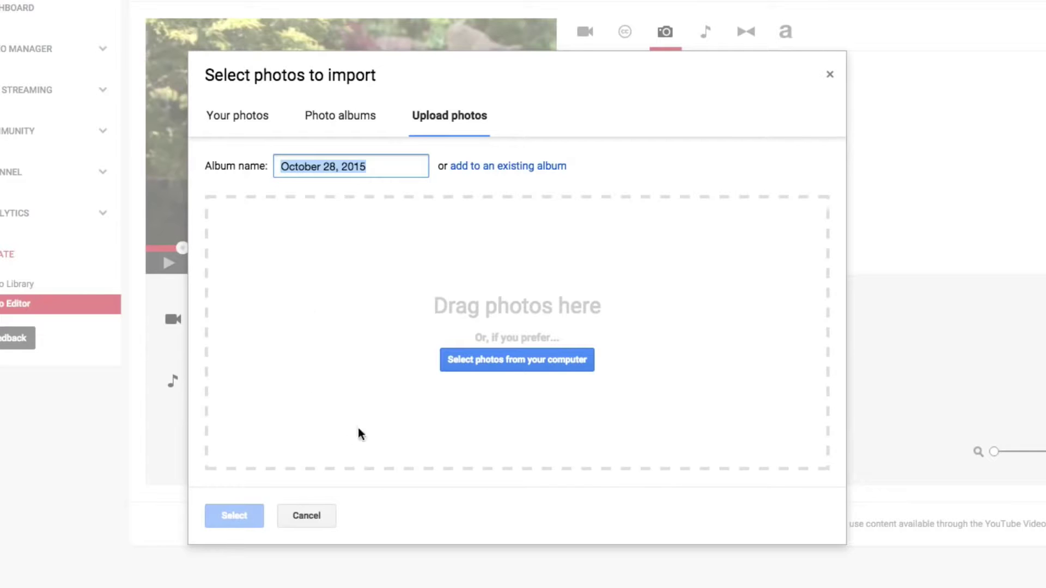
{"action": "left_click", "coordinate": [510, 361]}
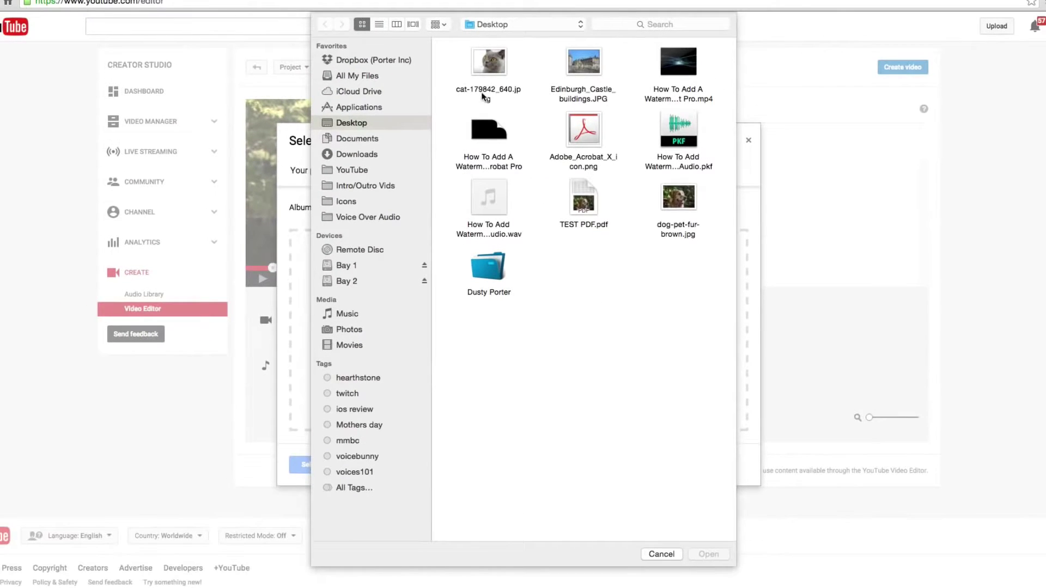
{"action": "left_click", "coordinate": [482, 96]}
{"action": "left_click", "coordinate": [581, 97]}
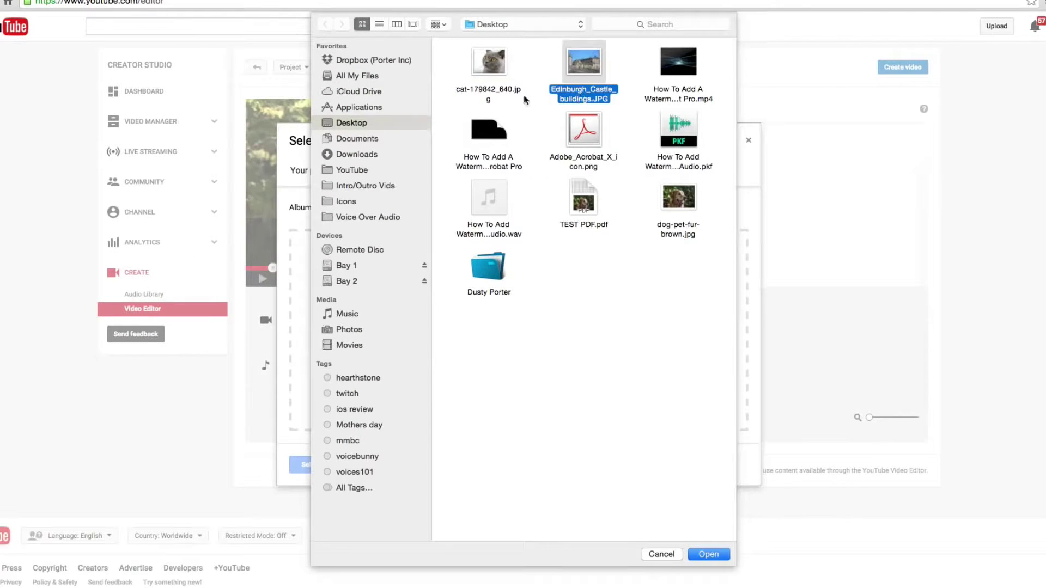
{"action": "left_click", "coordinate": [482, 96], "text": "super"}
{"action": "left_click", "coordinate": [685, 235], "text": "super"}
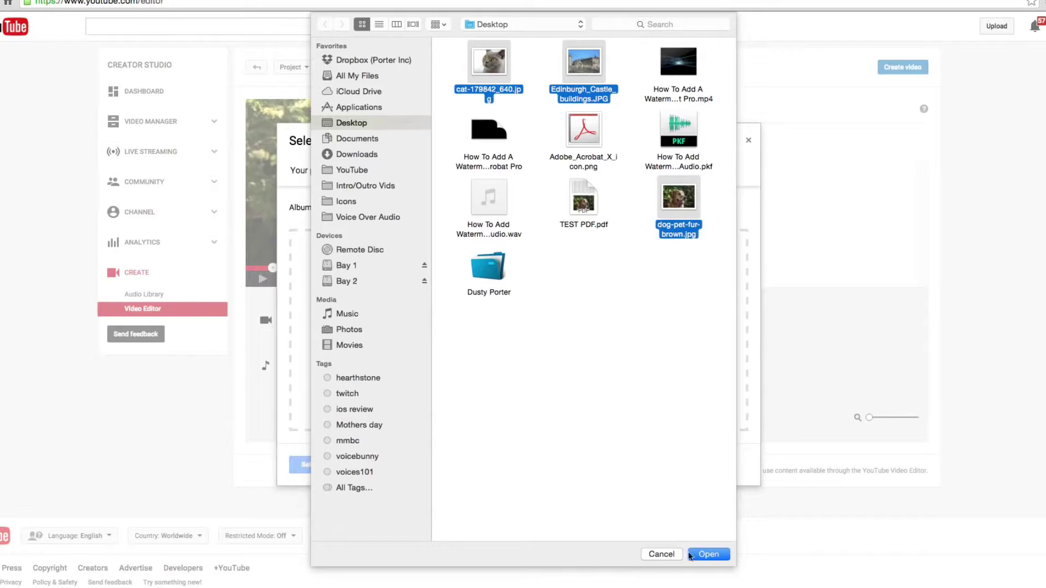
{"action": "left_click", "coordinate": [707, 554]}
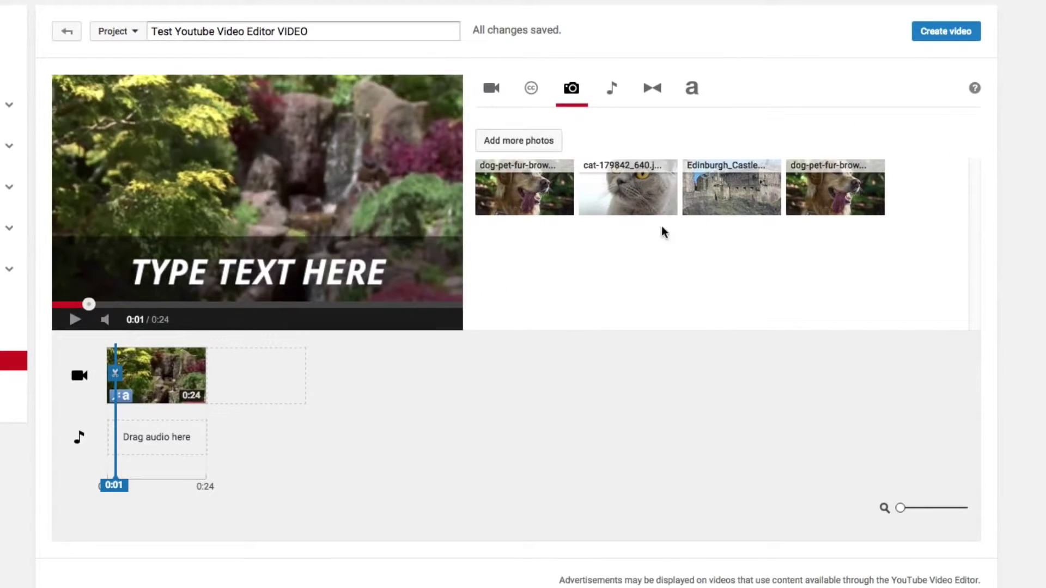
Step: Place the cat photo directly after the waterfall clip on the video track and pause its preview
{"action": "left_click_drag", "start_coordinate": [627, 191], "coordinate": [253, 378]}
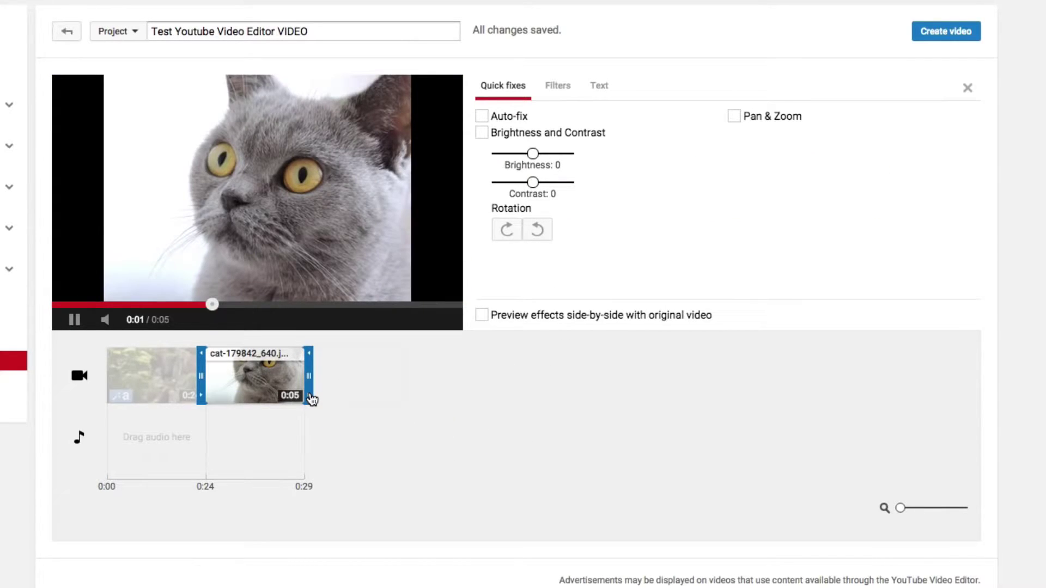
{"action": "scroll", "coordinate": [314, 390], "scroll_direction": "down", "scroll_amount": 1}
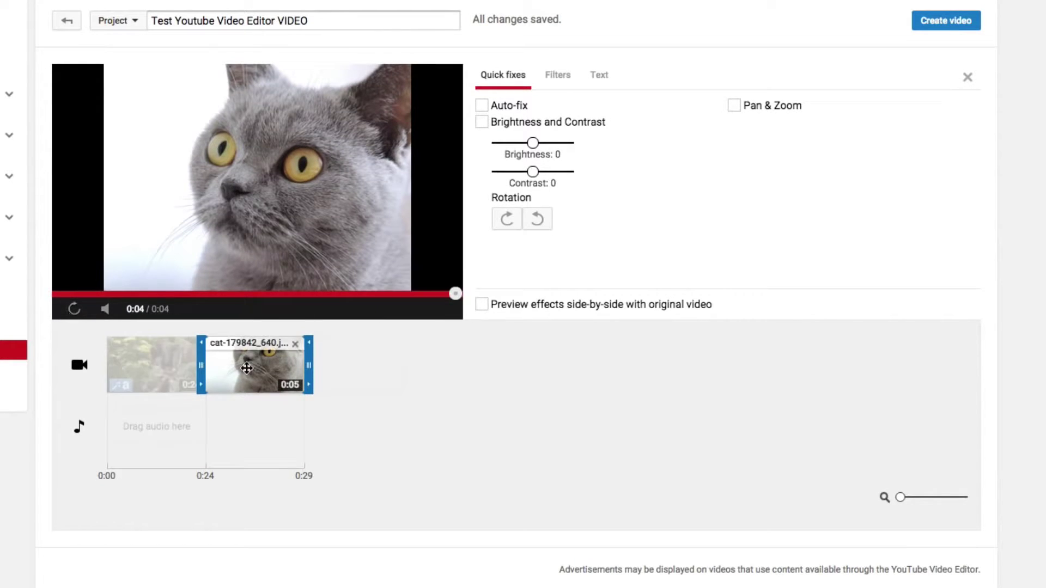
{"action": "mouse_move", "coordinate": [255, 365]}
{"action": "left_mouse_down"}
{"action": "mouse_move", "coordinate": [266, 369]}
{"action": "mouse_move", "coordinate": [128, 349]}
{"action": "mouse_move", "coordinate": [252, 386]}
{"action": "left_mouse_up"}
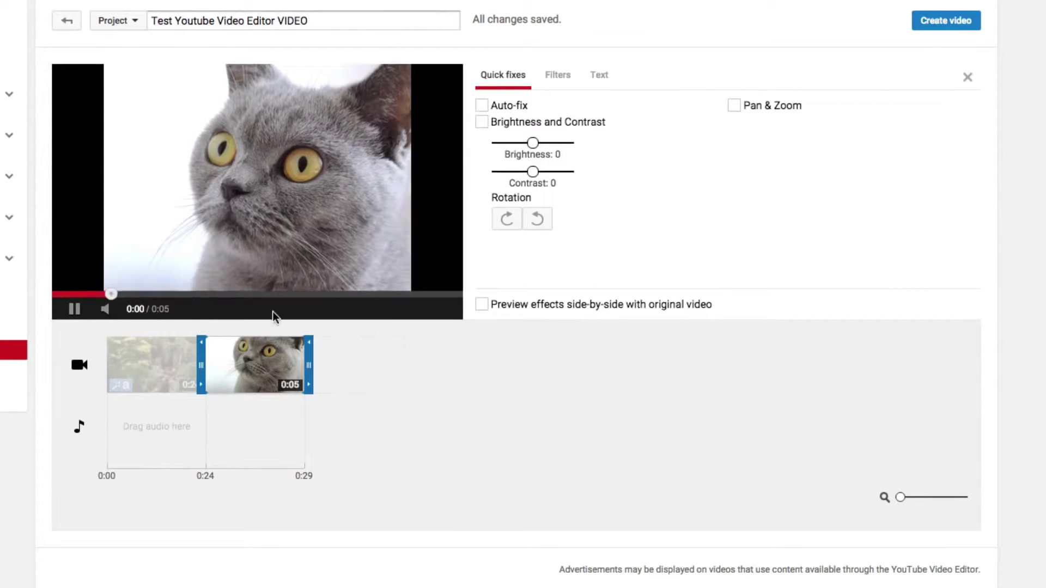
{"action": "left_click", "coordinate": [76, 318]}
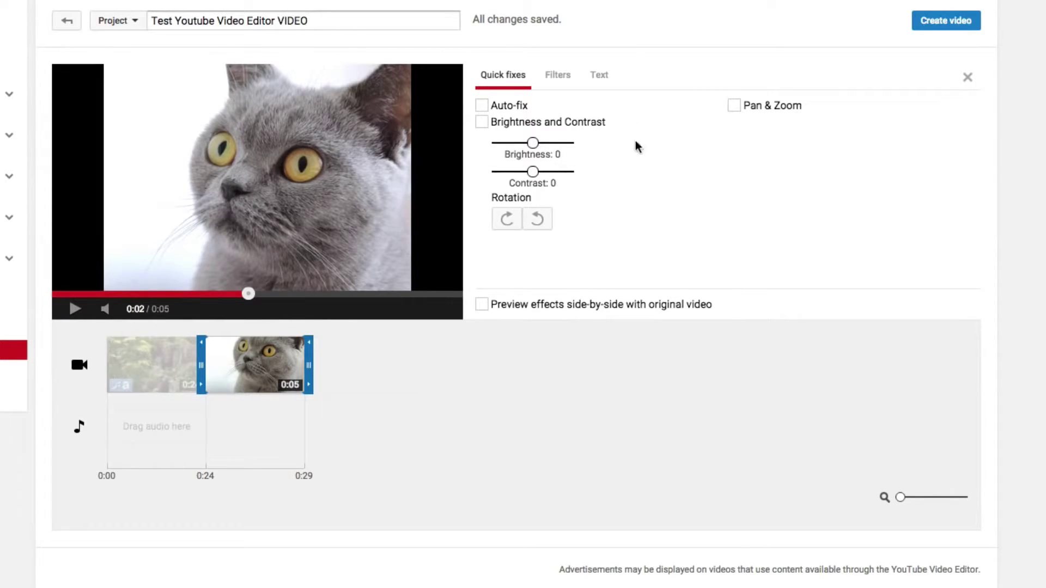
Step: Review the filter, text and quick-fix options for the cat photo and close its settings
{"action": "left_click", "coordinate": [562, 84]}
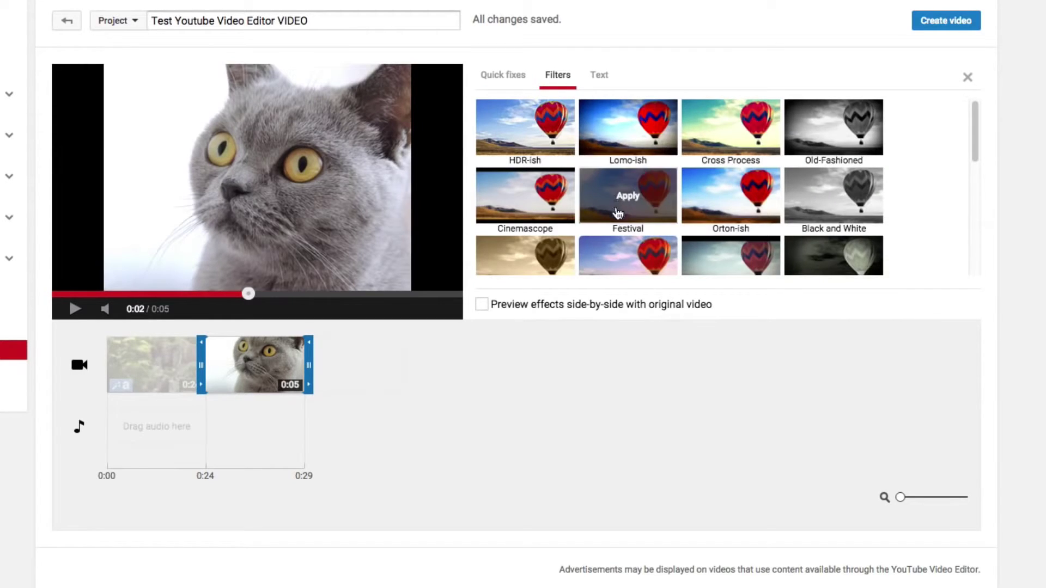
{"action": "left_click", "coordinate": [594, 86]}
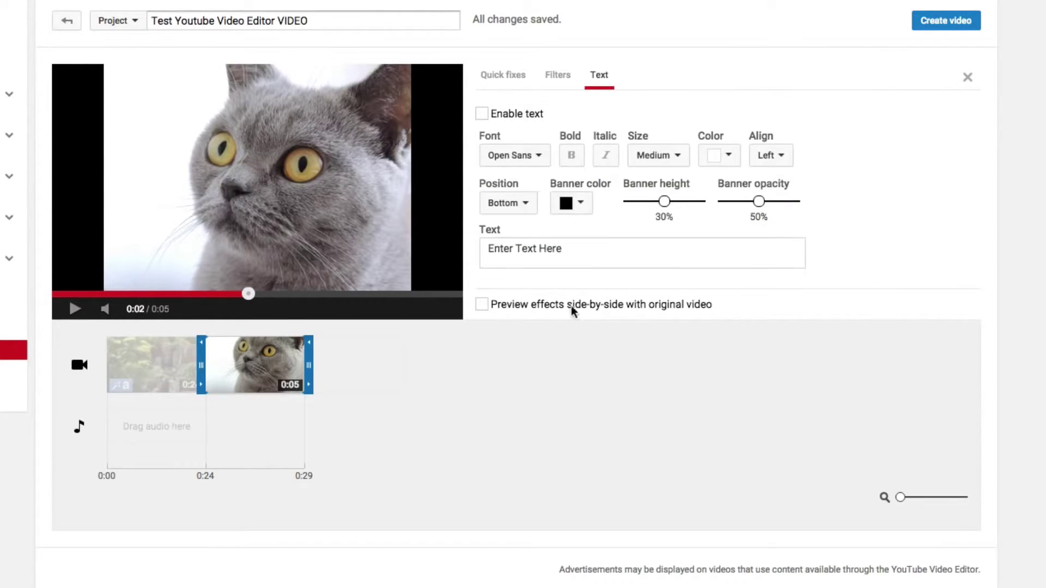
{"action": "left_click", "coordinate": [518, 77]}
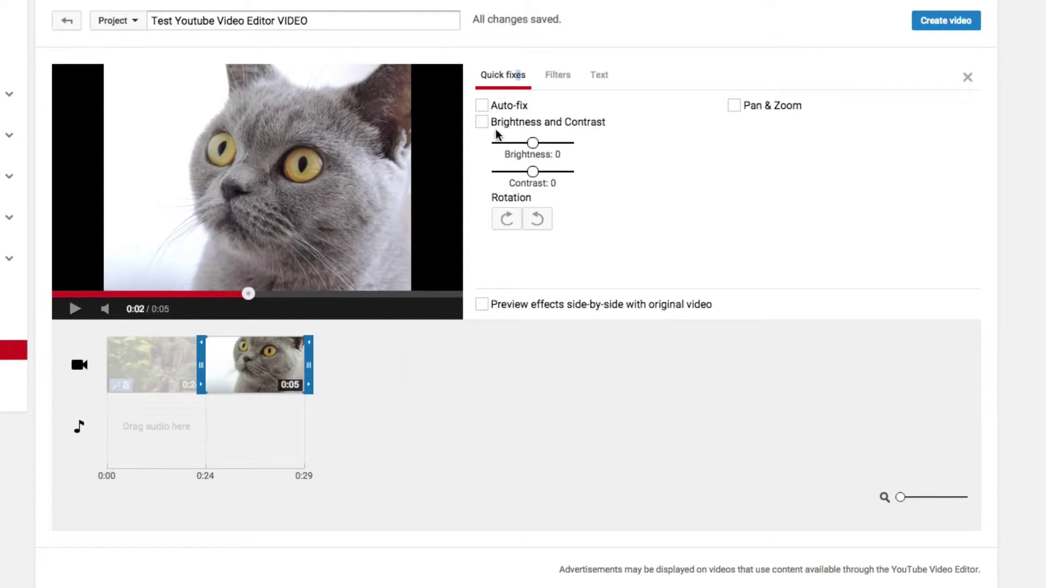
{"action": "left_click", "coordinate": [414, 428]}
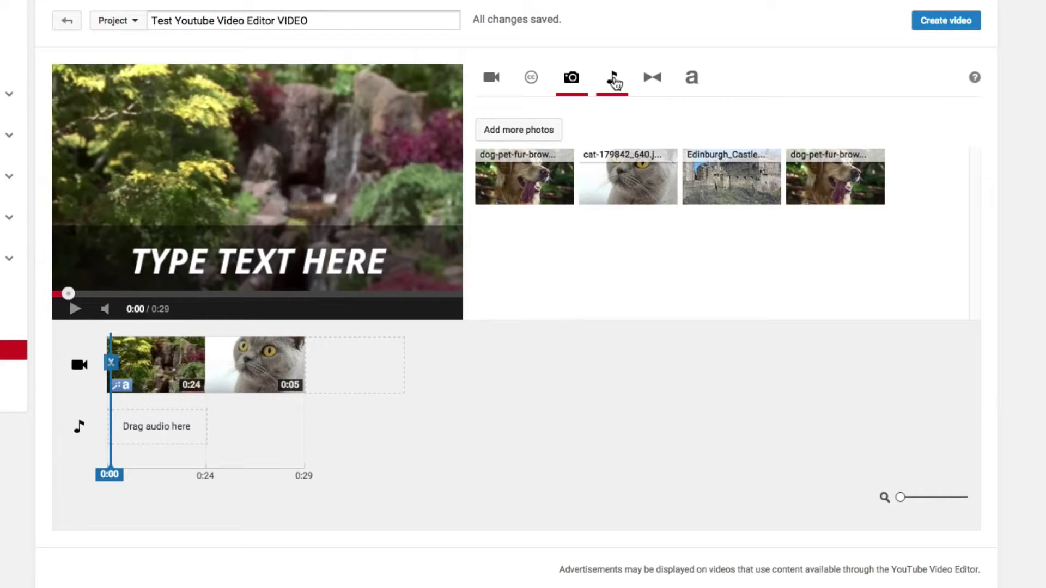
Step: Add a Star transition between the waterfall clip and the cat photo and preview it from 0:18
{"action": "left_click", "coordinate": [645, 84]}
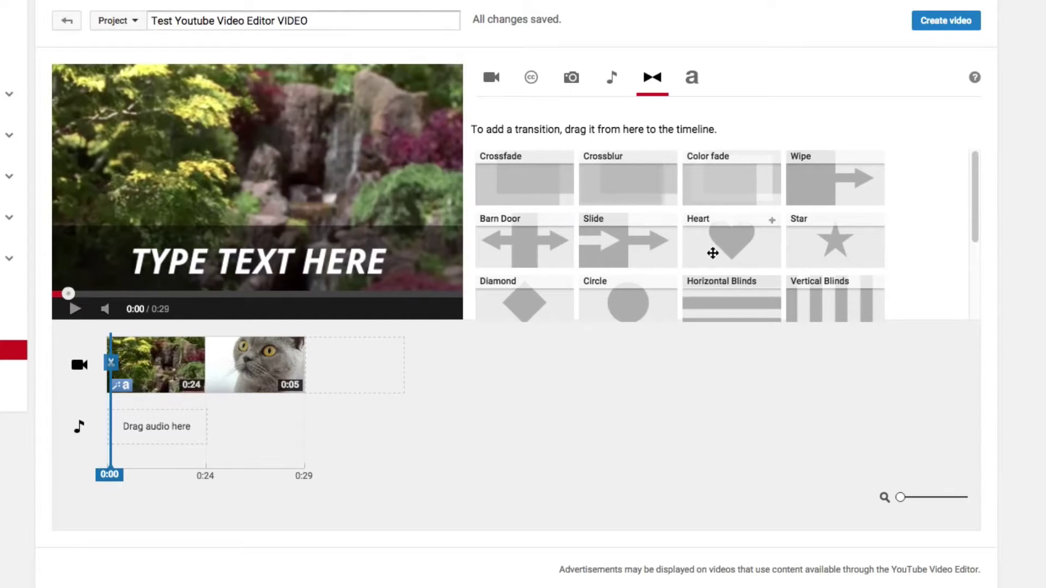
{"action": "left_click_drag", "start_coordinate": [835, 250], "coordinate": [205, 365]}
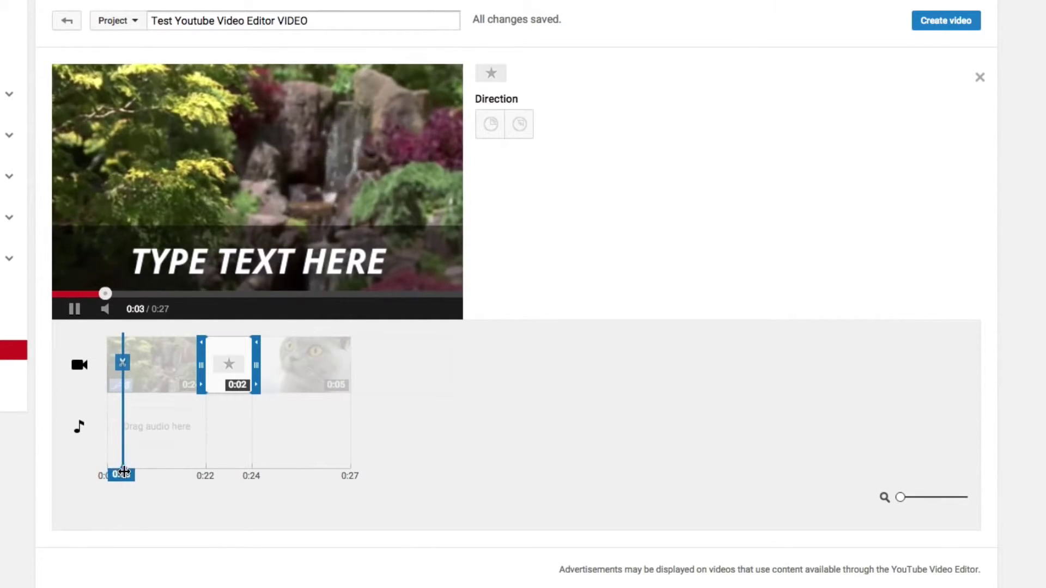
{"action": "left_click_drag", "start_coordinate": [116, 475], "coordinate": [187, 474]}
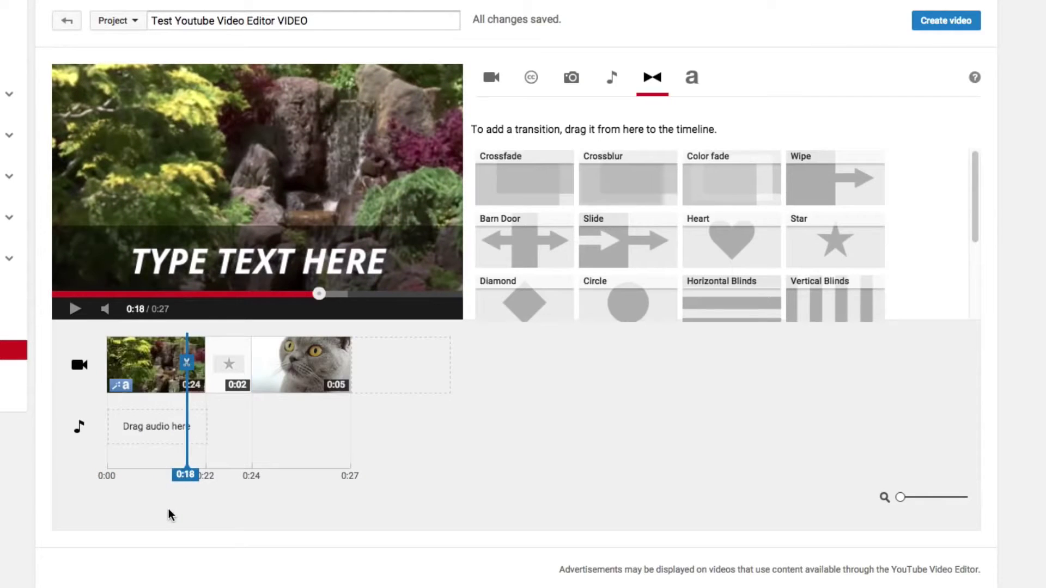
{"action": "left_click", "coordinate": [75, 309]}
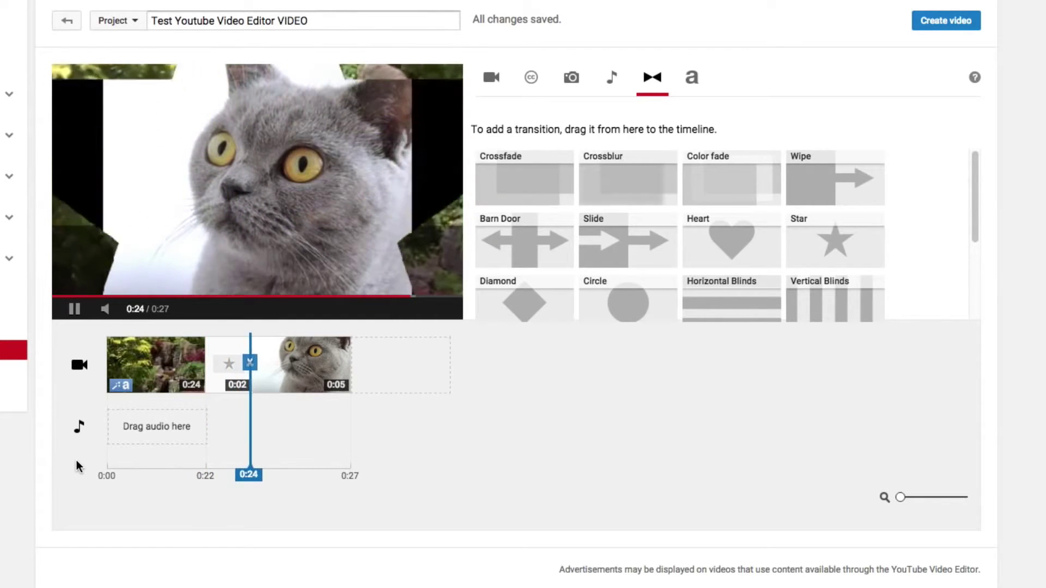
{"action": "left_click", "coordinate": [72, 313]}
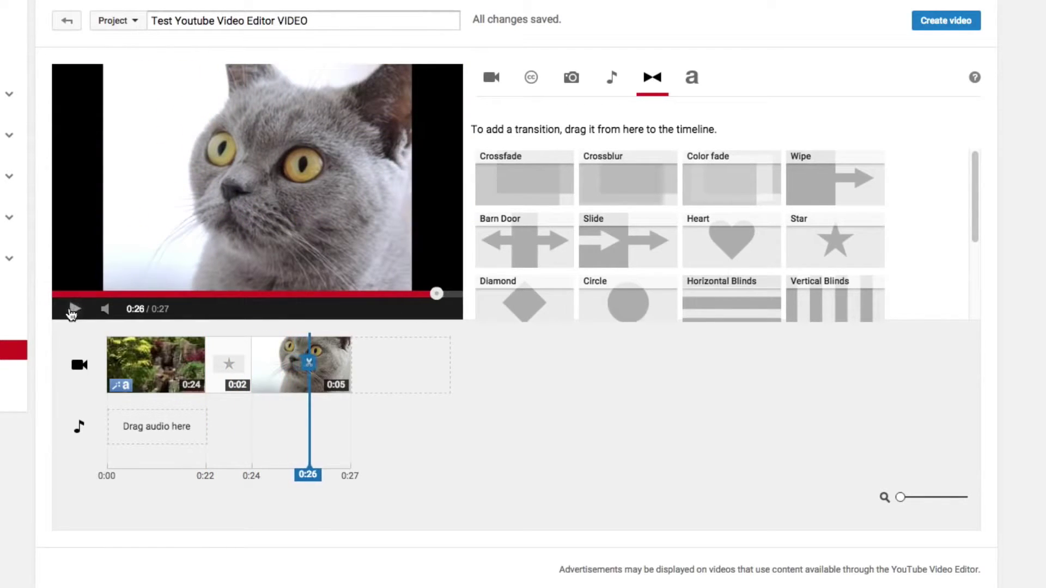
Step: Shorten the Star transition before the cat photo to 0:00 and preview it from 0:20
{"action": "left_click", "coordinate": [225, 357]}
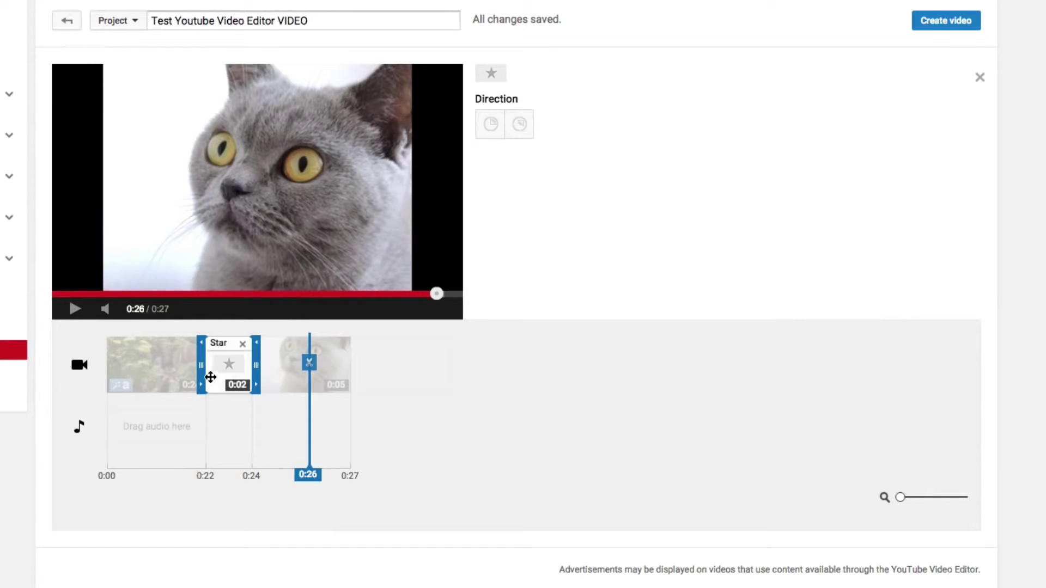
{"action": "left_click_drag", "start_coordinate": [200, 363], "coordinate": [236, 369]}
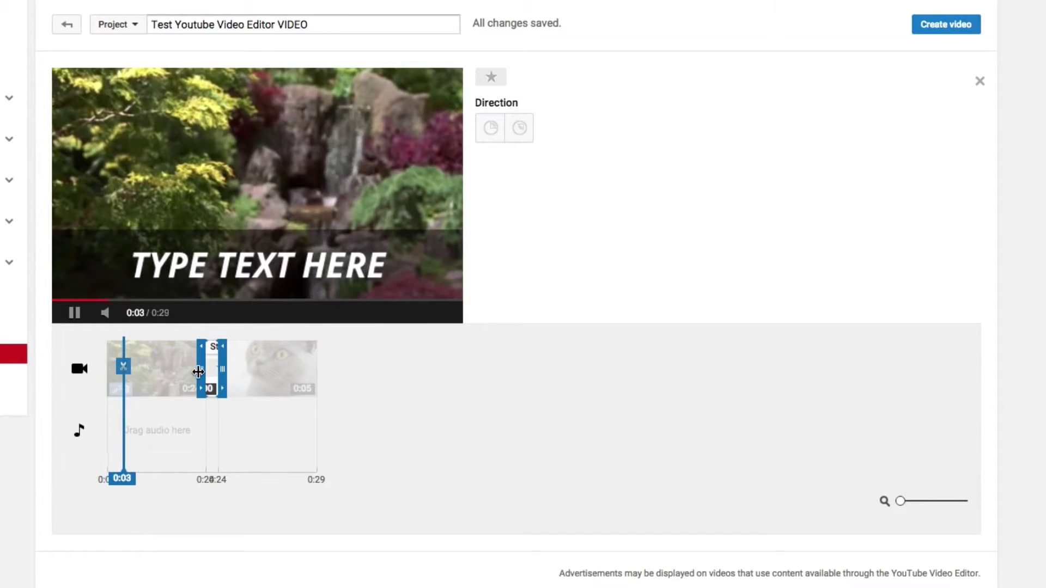
{"action": "left_click_drag", "start_coordinate": [133, 467], "coordinate": [189, 466]}
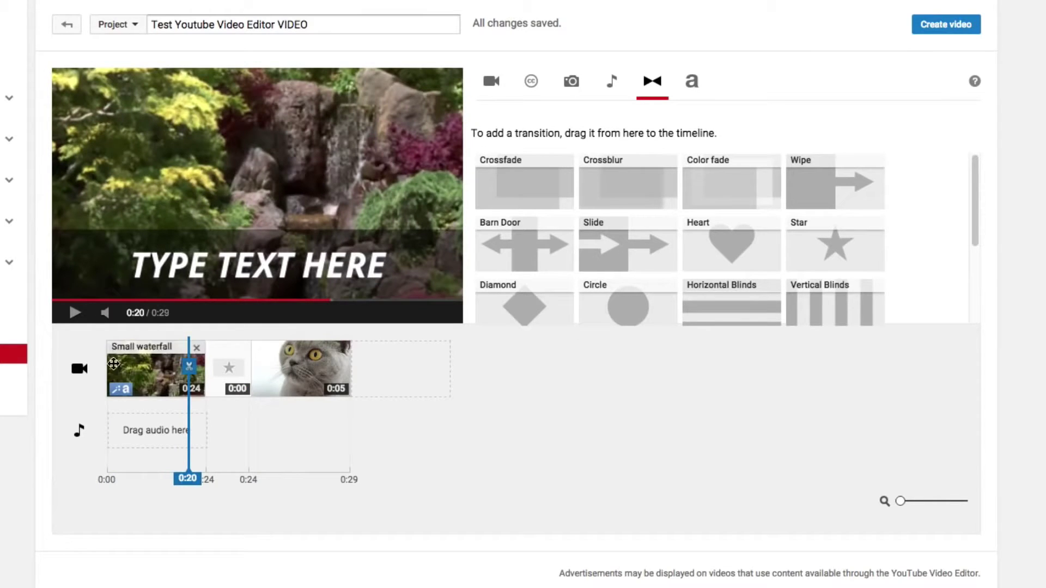
{"action": "left_click", "coordinate": [75, 312]}
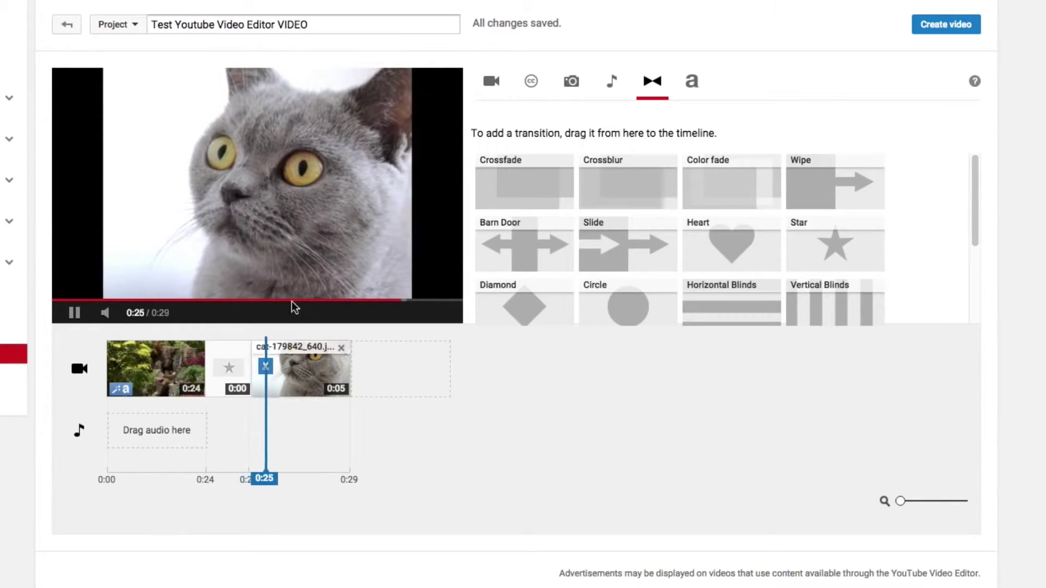
{"action": "left_click", "coordinate": [76, 315]}
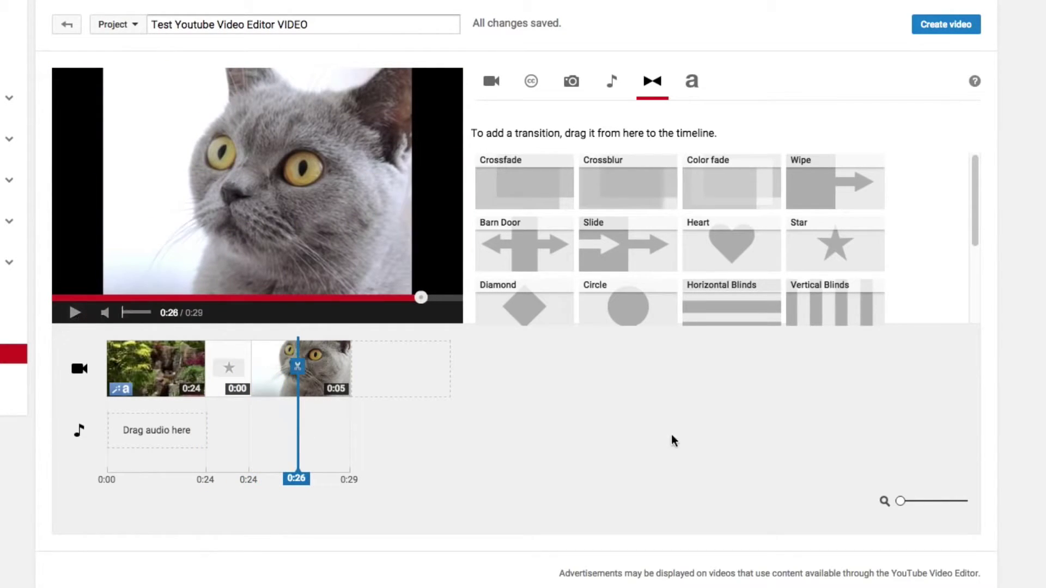
{"action": "left_click_drag", "start_coordinate": [975, 197], "coordinate": [702, 107]}
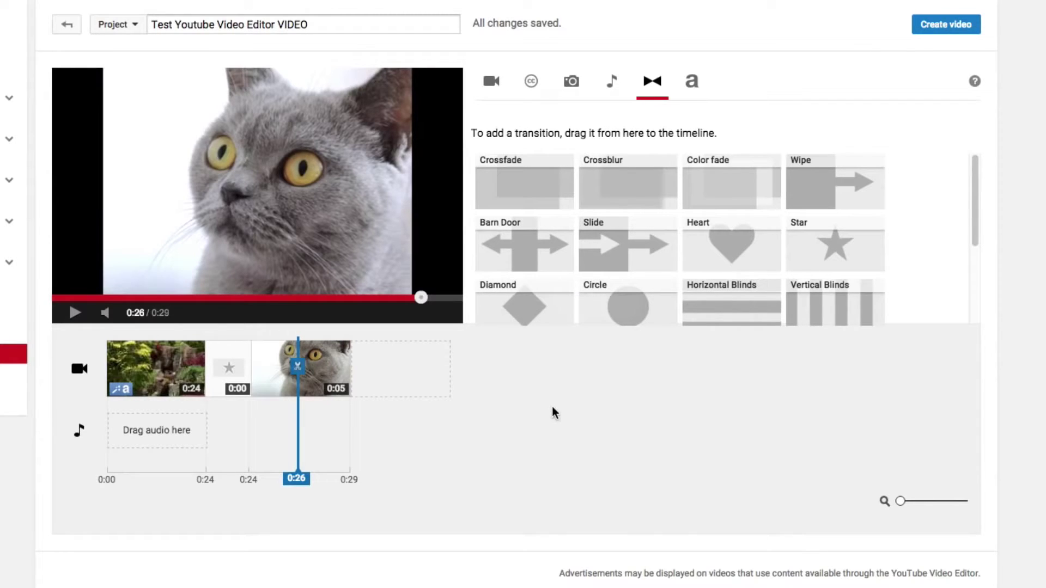
Step: Add the song Thought Bot by Audionautix to the audio track and preview it with the video
{"action": "left_click", "coordinate": [613, 82]}
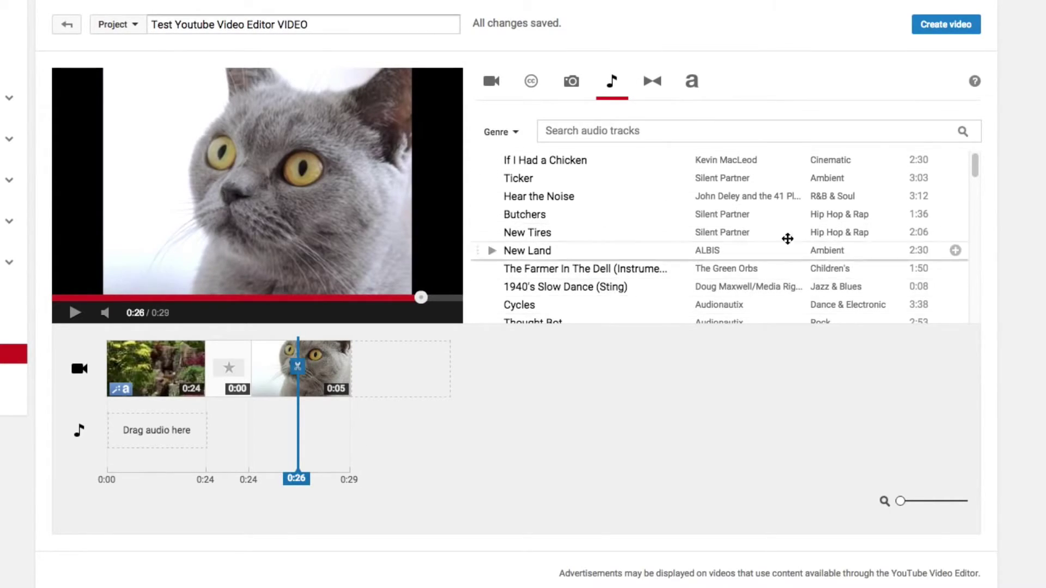
{"action": "scroll", "coordinate": [804, 273], "scroll_direction": "down", "scroll_amount": 1}
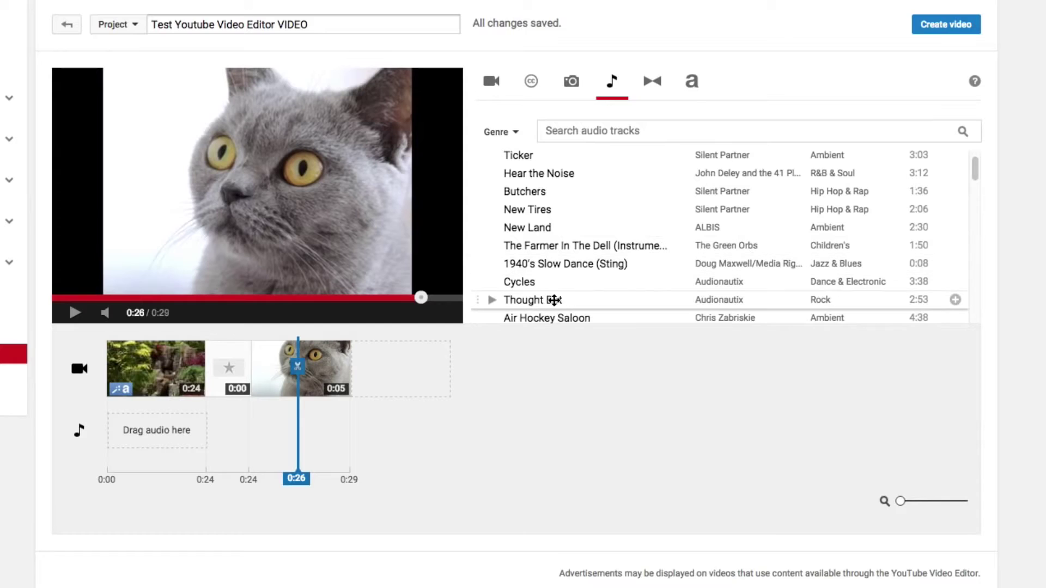
{"action": "left_click_drag", "start_coordinate": [556, 298], "coordinate": [191, 433]}
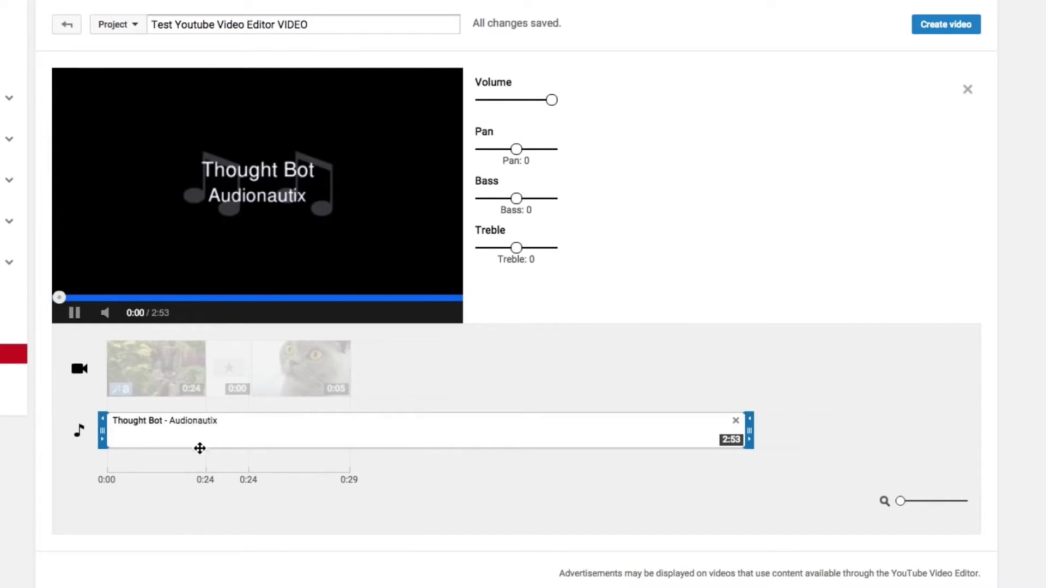
{"action": "left_click", "coordinate": [76, 312]}
{"action": "left_click", "coordinate": [470, 487]}
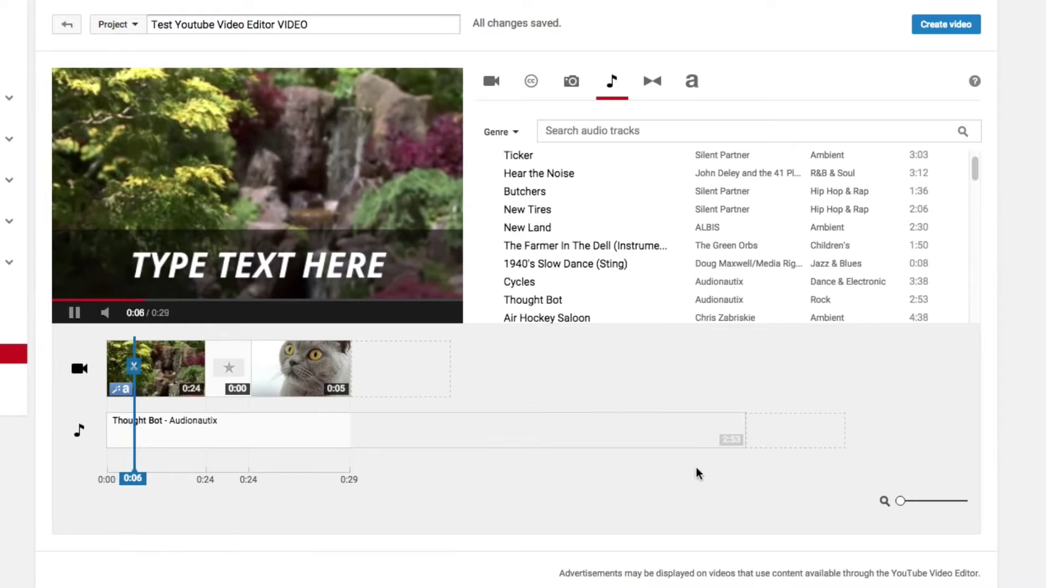
{"action": "key", "text": "space"}
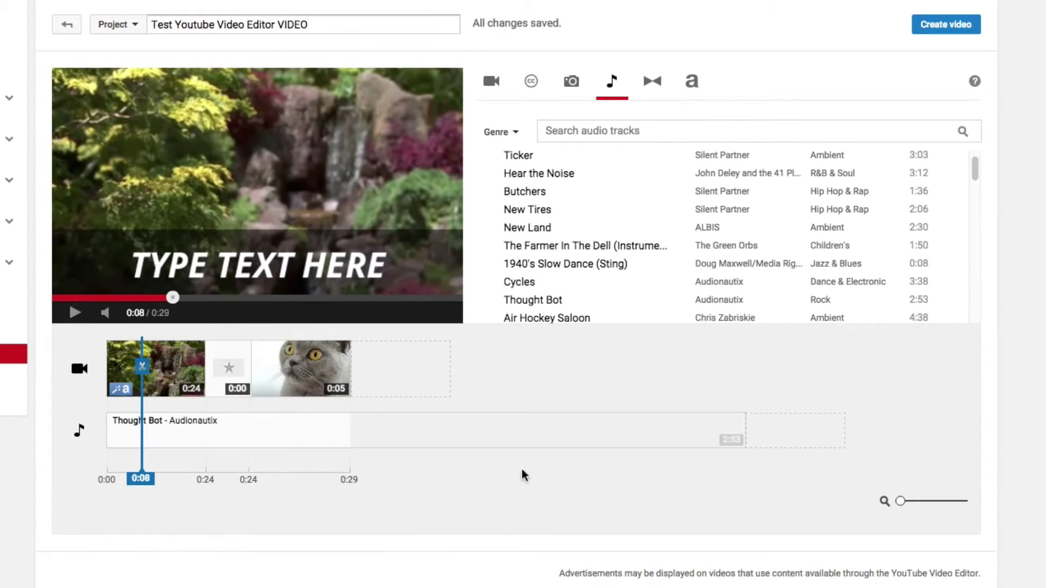
Step: Remove the Thought Bot song from the audio track and pause the preview
{"action": "mouse_move", "coordinate": [733, 428]}
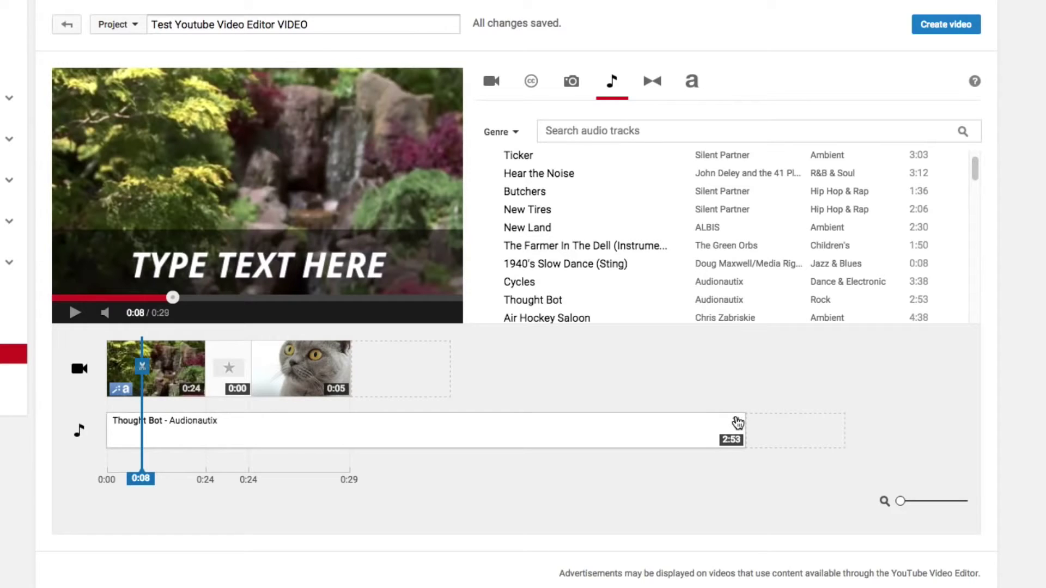
{"action": "left_click", "coordinate": [737, 422]}
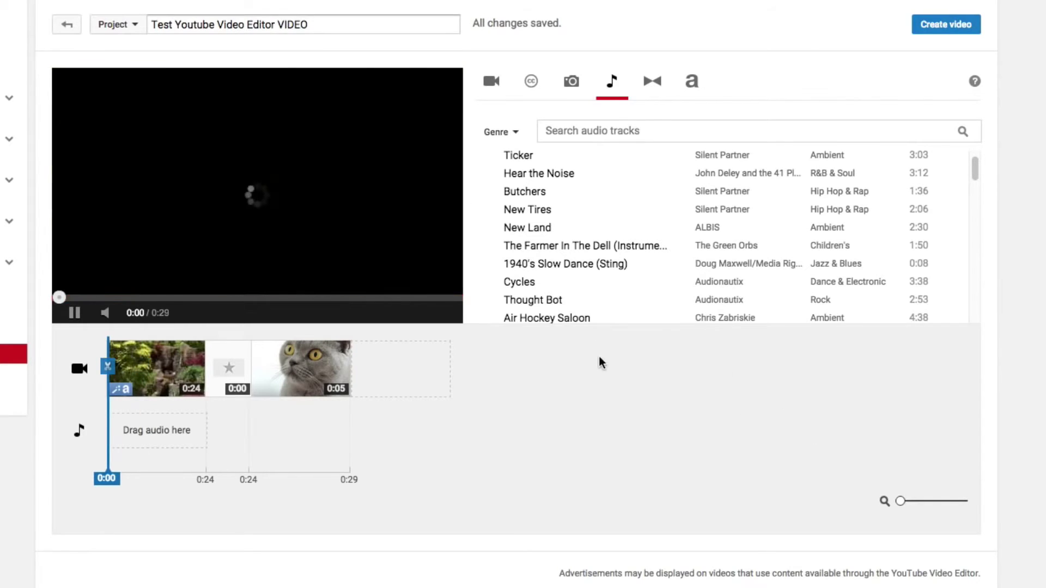
{"action": "left_click", "coordinate": [75, 313]}
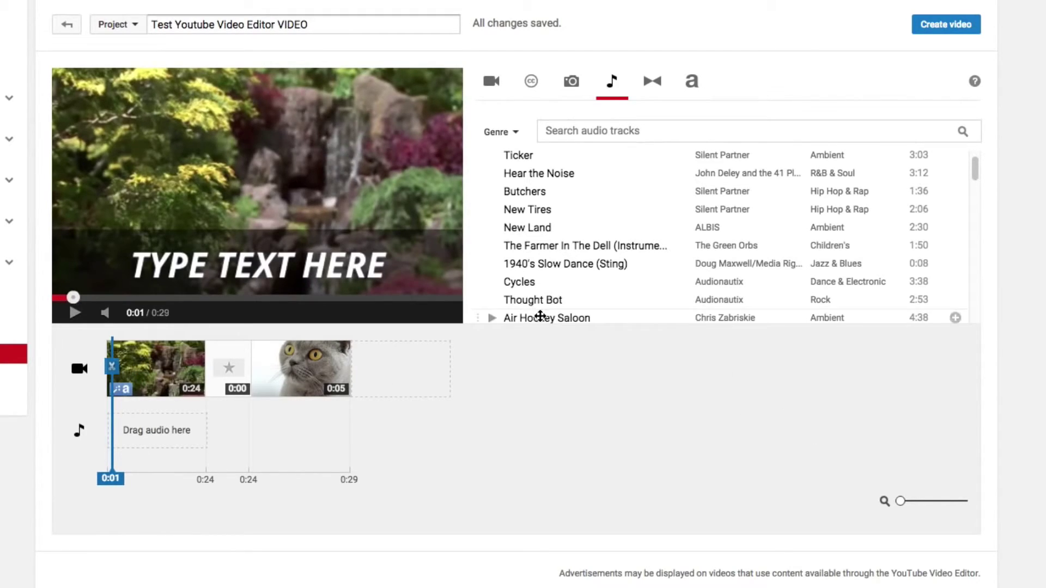
Step: Place Thought Bot on the empty audio track again, close its settings and pause the preview
{"action": "left_click_drag", "start_coordinate": [549, 300], "coordinate": [218, 431]}
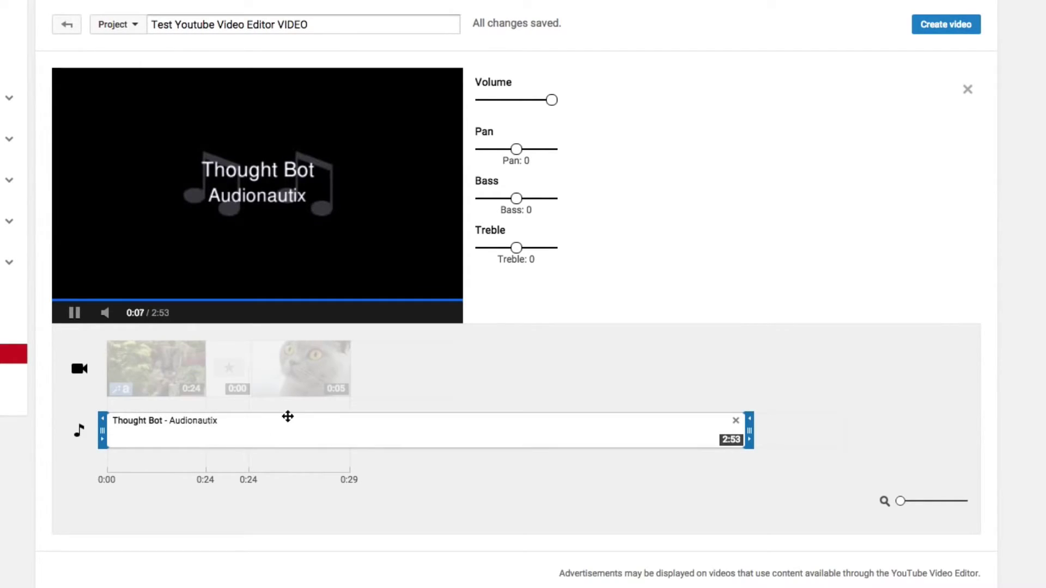
{"action": "left_click", "coordinate": [439, 486]}
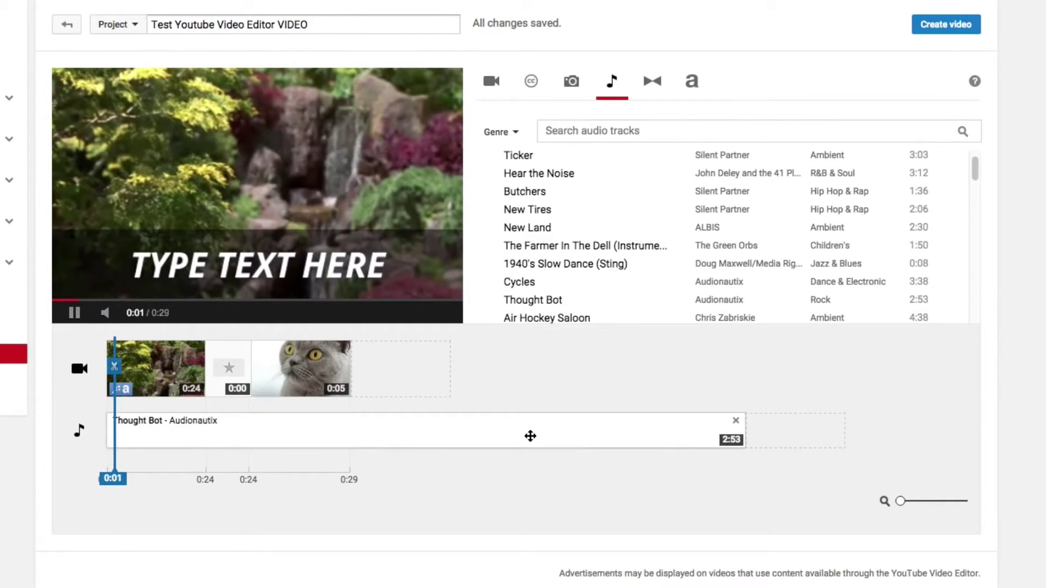
{"action": "left_click", "coordinate": [76, 320]}
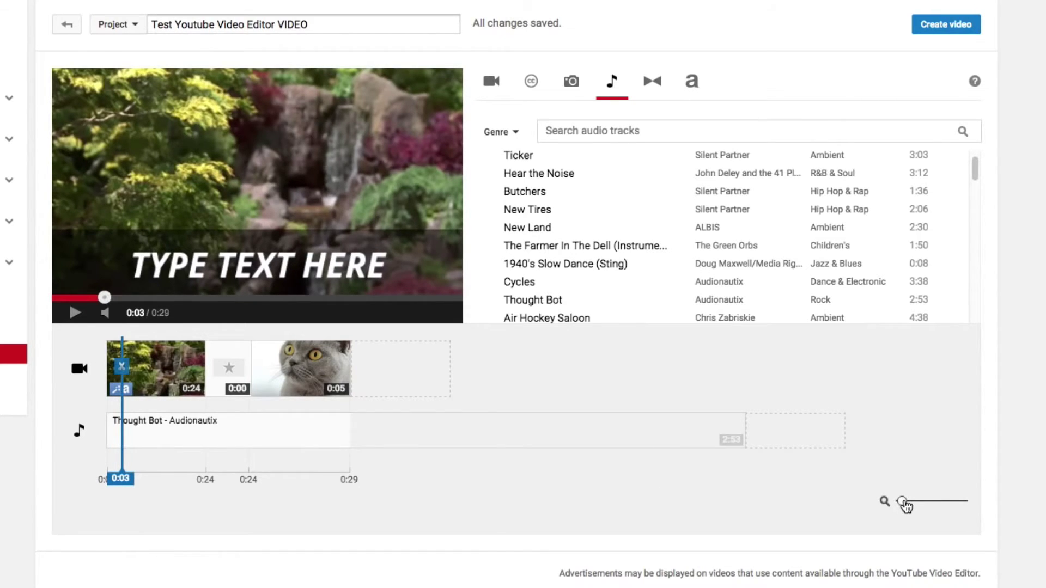
Step: Magnify the timeline and examine the clips through to the cat photo and back to the start
{"action": "left_click_drag", "start_coordinate": [903, 501], "coordinate": [927, 502]}
{"action": "right_click", "coordinate": [924, 509]}
{"action": "left_click", "coordinate": [907, 525]}
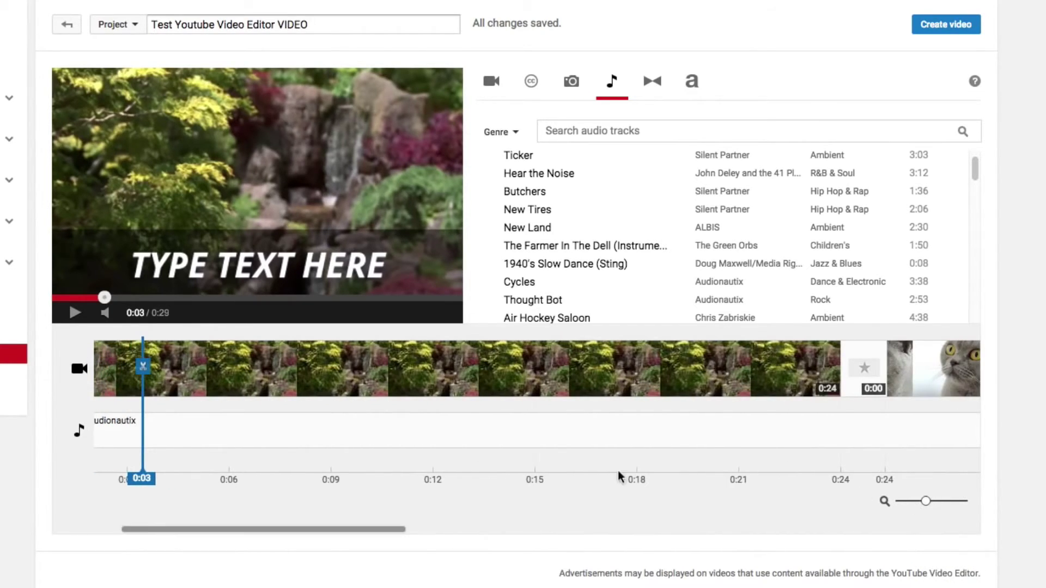
{"action": "scroll", "coordinate": [420, 515], "scroll_direction": "right", "scroll_amount": 3}
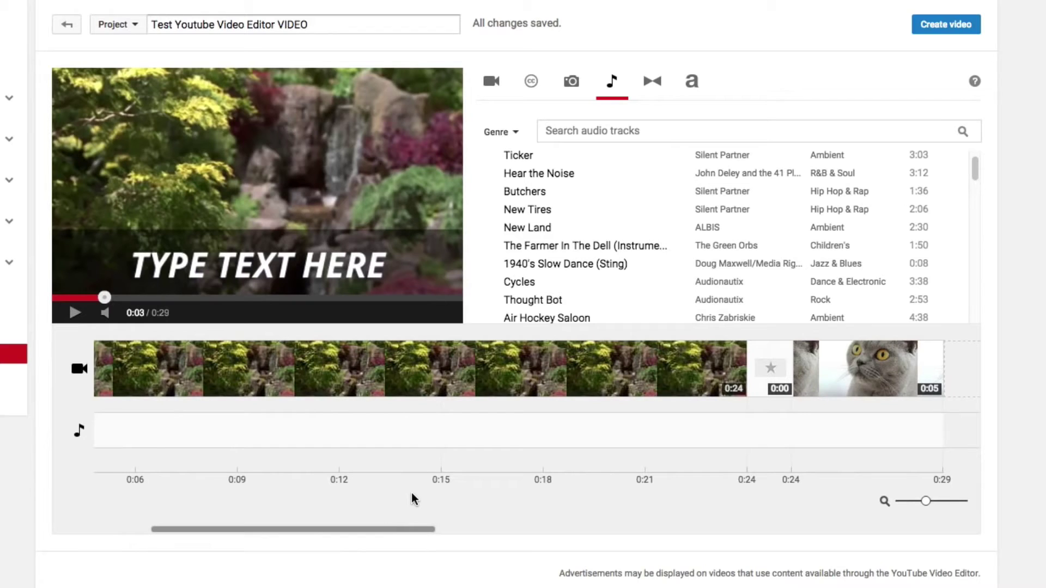
{"action": "left_click_drag", "start_coordinate": [402, 526], "coordinate": [346, 527]}
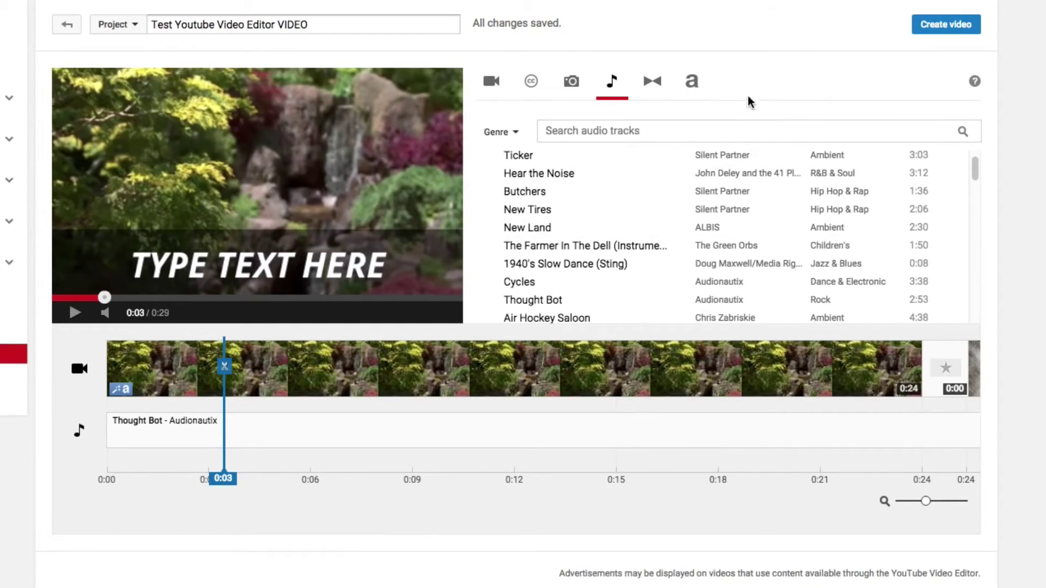
Step: Return the playhead to 0:00 and insert a Centered title before the waterfall clip
{"action": "left_click", "coordinate": [691, 81]}
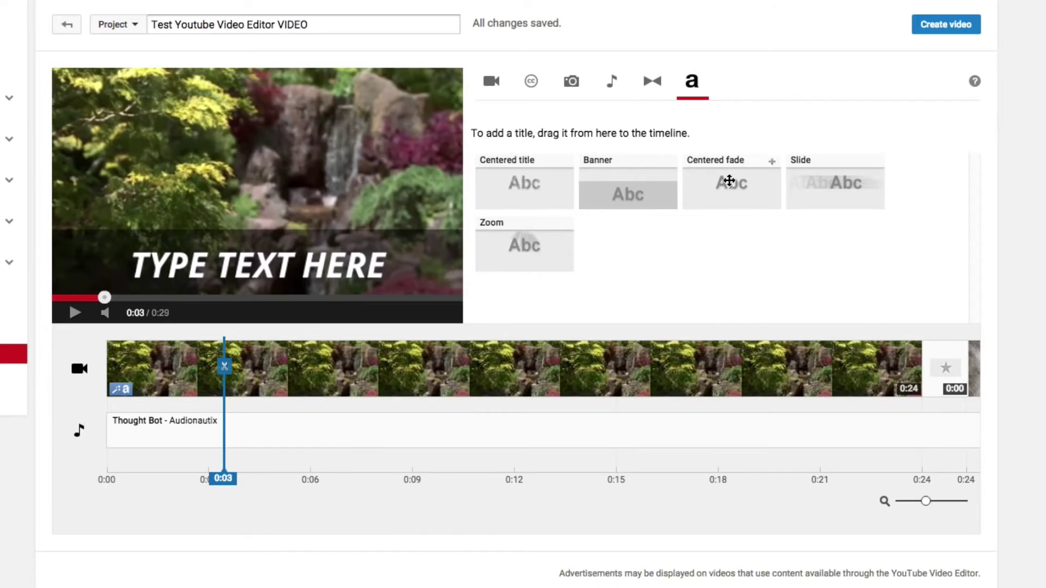
{"action": "left_click_drag", "start_coordinate": [228, 479], "coordinate": [80, 479]}
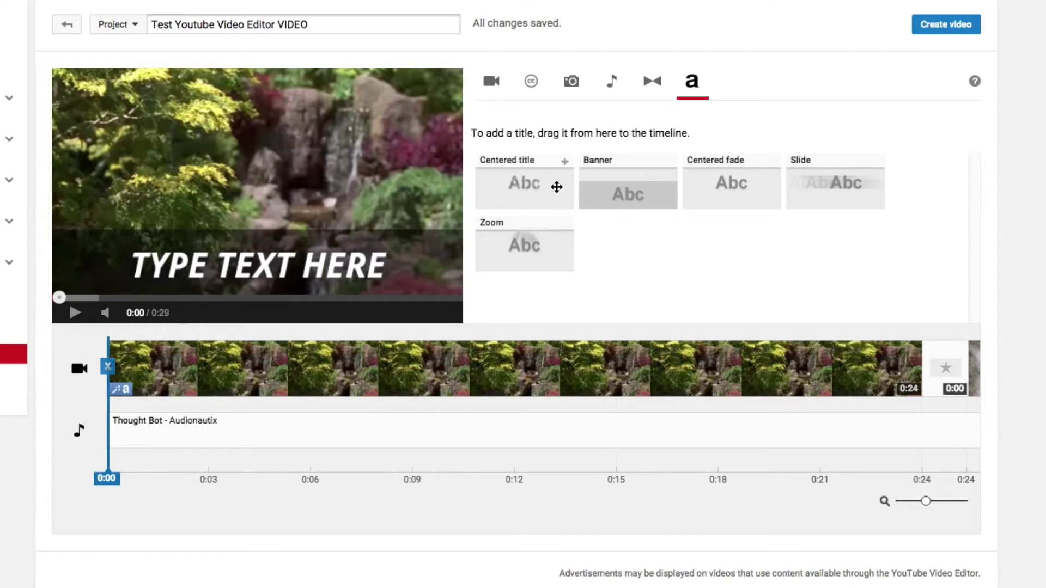
{"action": "left_click_drag", "start_coordinate": [537, 182], "coordinate": [110, 374]}
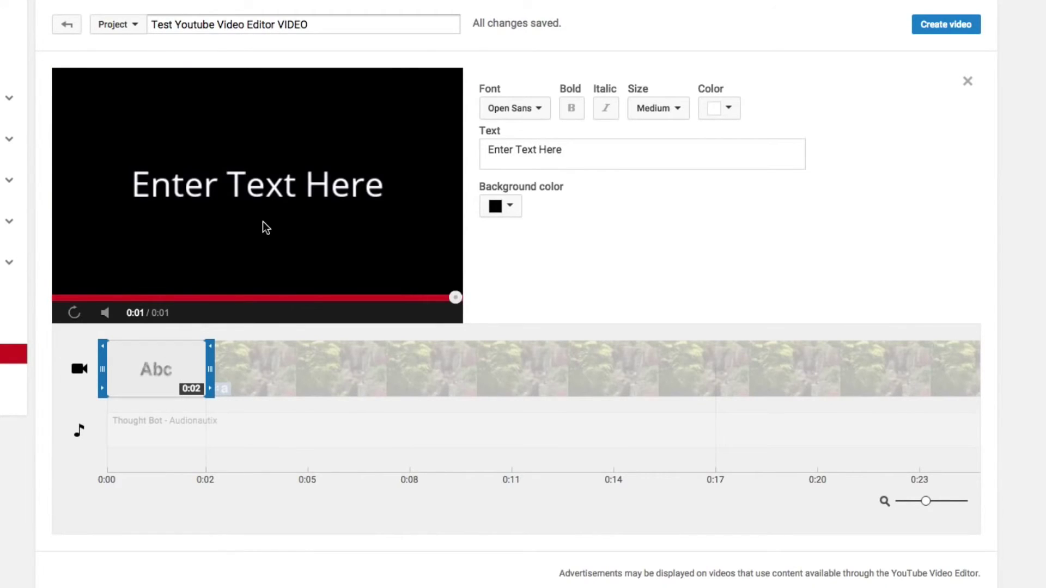
{"action": "left_click", "coordinate": [509, 370]}
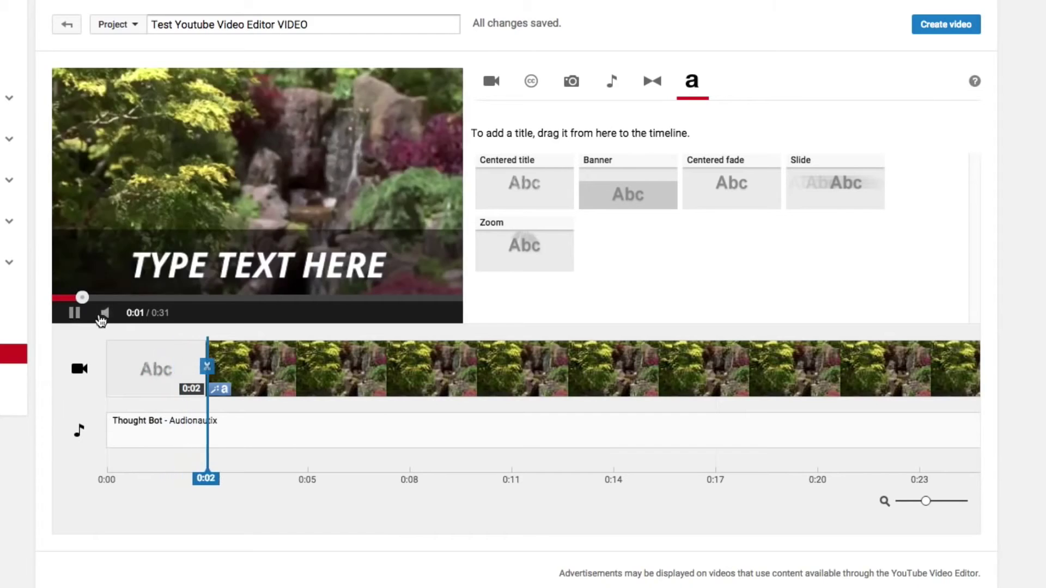
Step: Change the opening title's text to "TITLE OF VIDEO"
{"action": "left_click", "coordinate": [148, 381]}
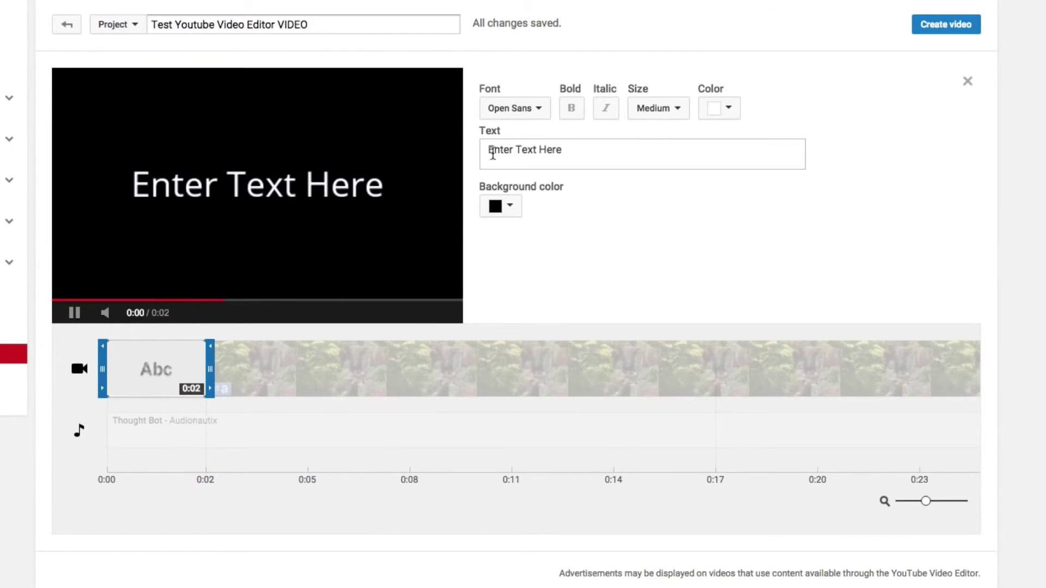
{"action": "left_click_drag", "start_coordinate": [489, 150], "coordinate": [589, 154]}
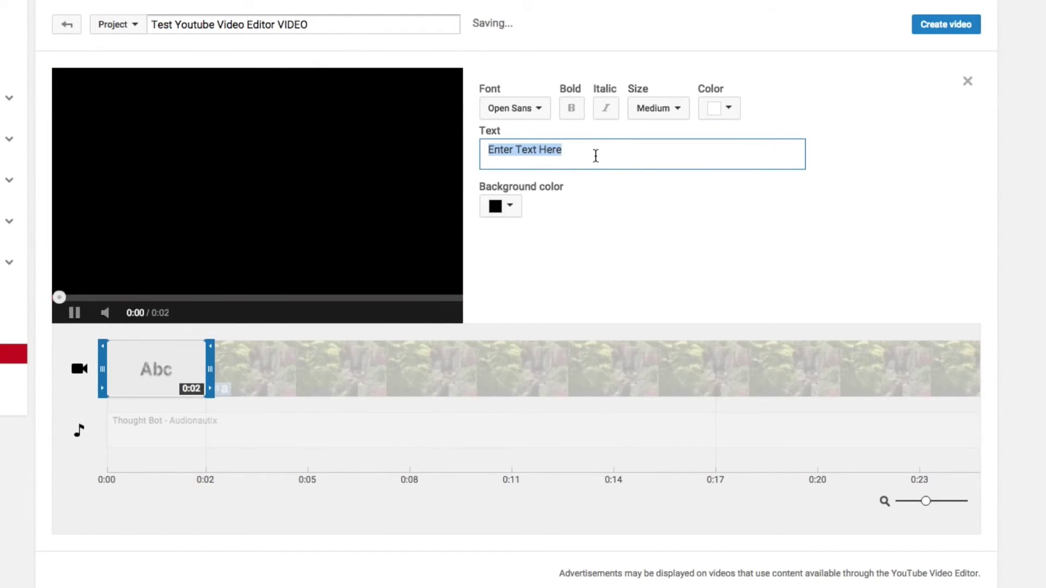
{"action": "type", "text": "TITLE OF VIDEO"}
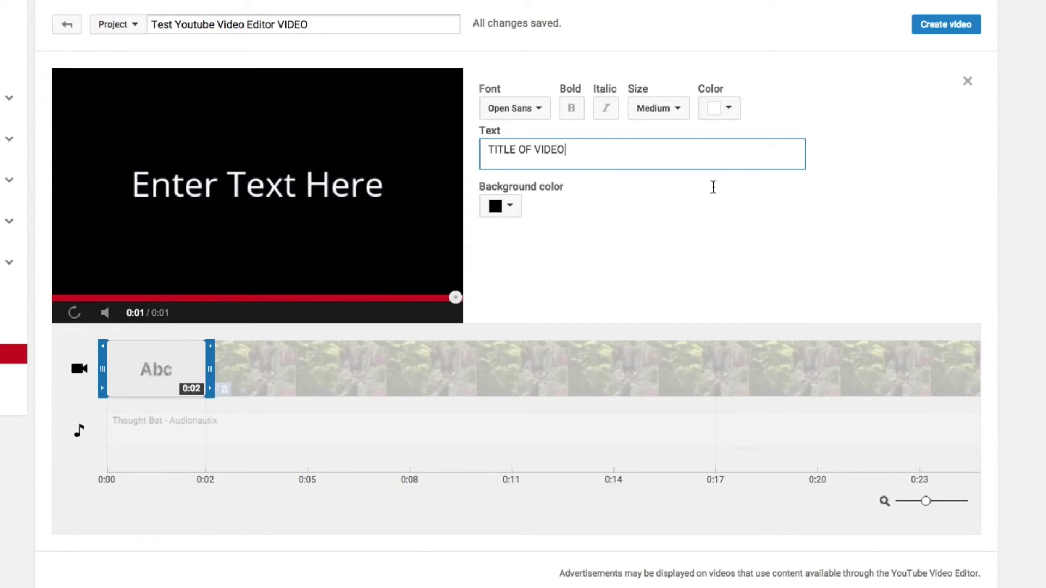
{"action": "left_click", "coordinate": [727, 263]}
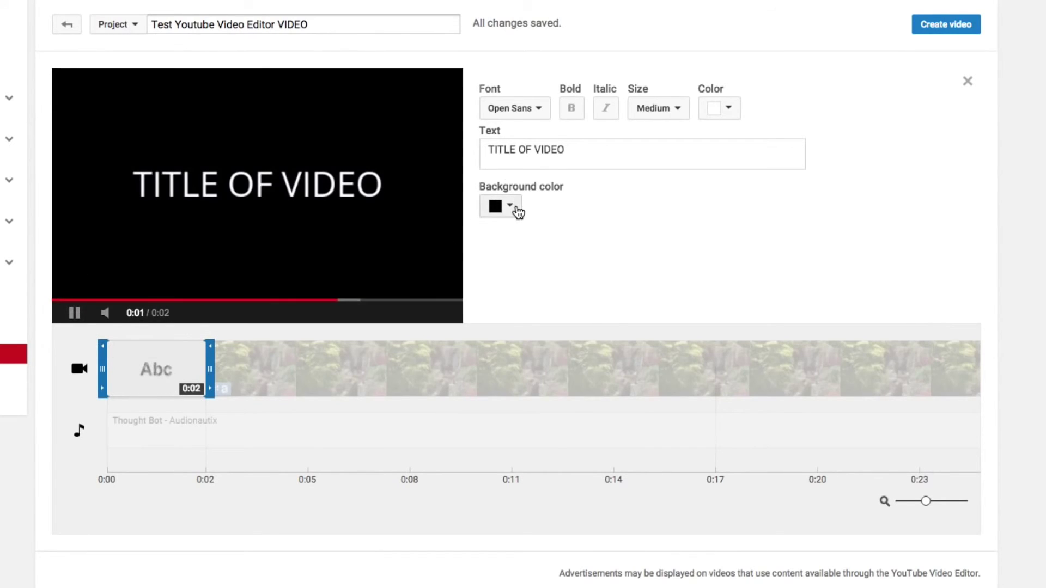
Step: Set the title's background color to red, close its settings and preview the start of the project
{"action": "left_click", "coordinate": [516, 211]}
{"action": "left_click", "coordinate": [549, 258]}
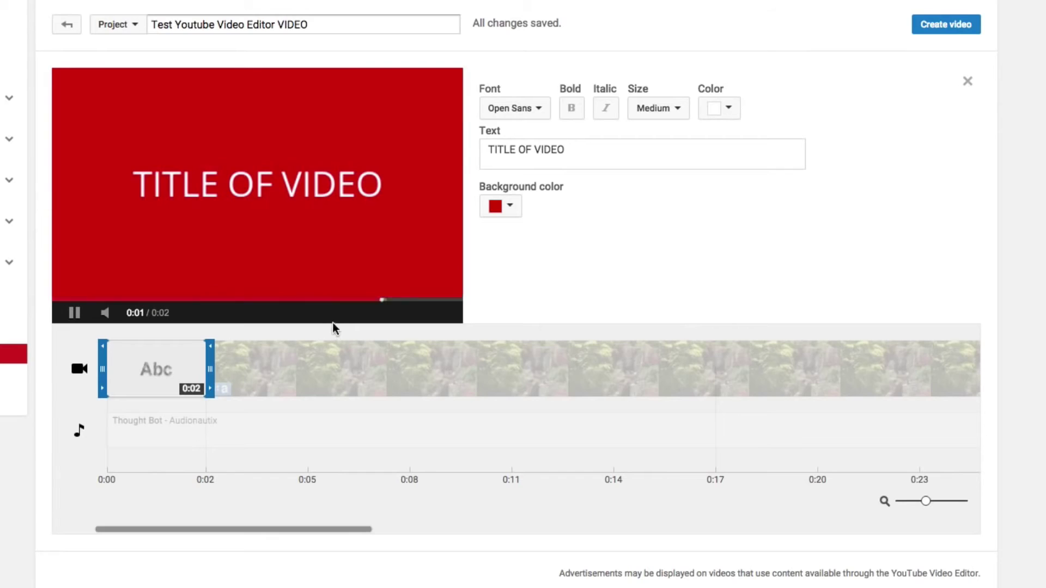
{"action": "left_click", "coordinate": [492, 530]}
{"action": "left_click", "coordinate": [521, 479]}
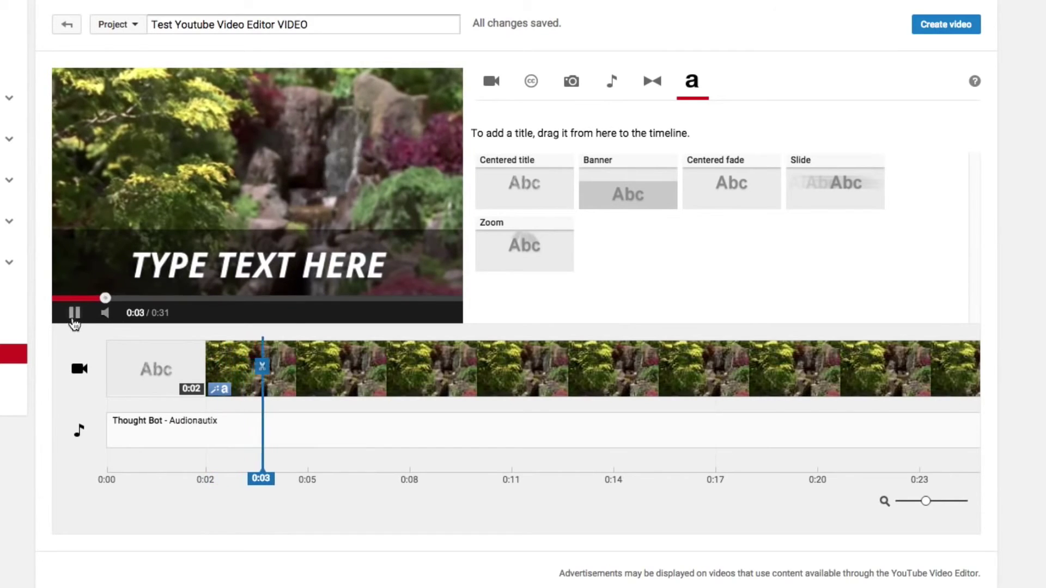
{"action": "left_click", "coordinate": [93, 266]}
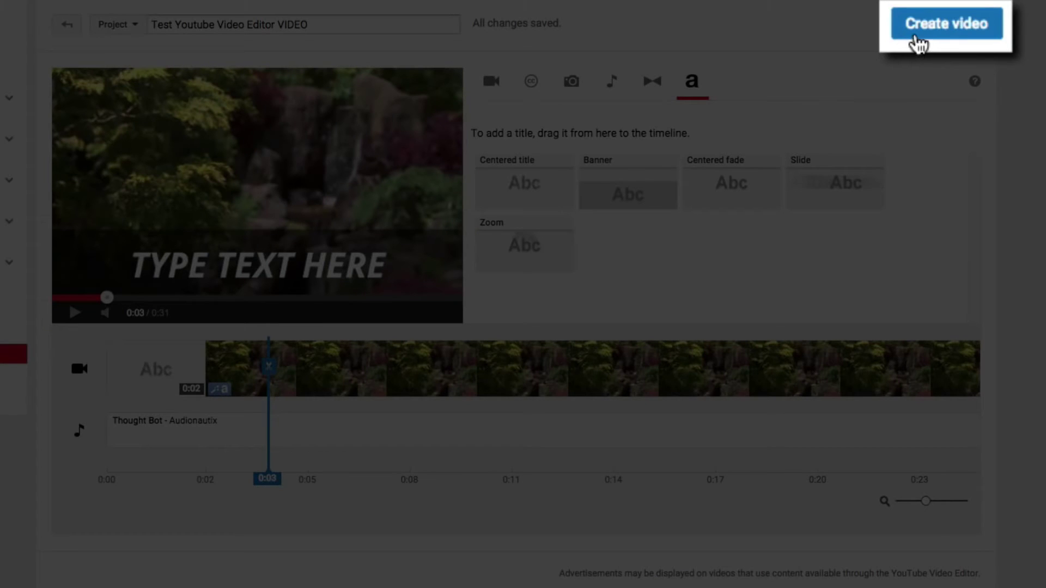
Step: Create the video from the finished project and open the Video Manager
{"action": "left_click", "coordinate": [938, 26]}
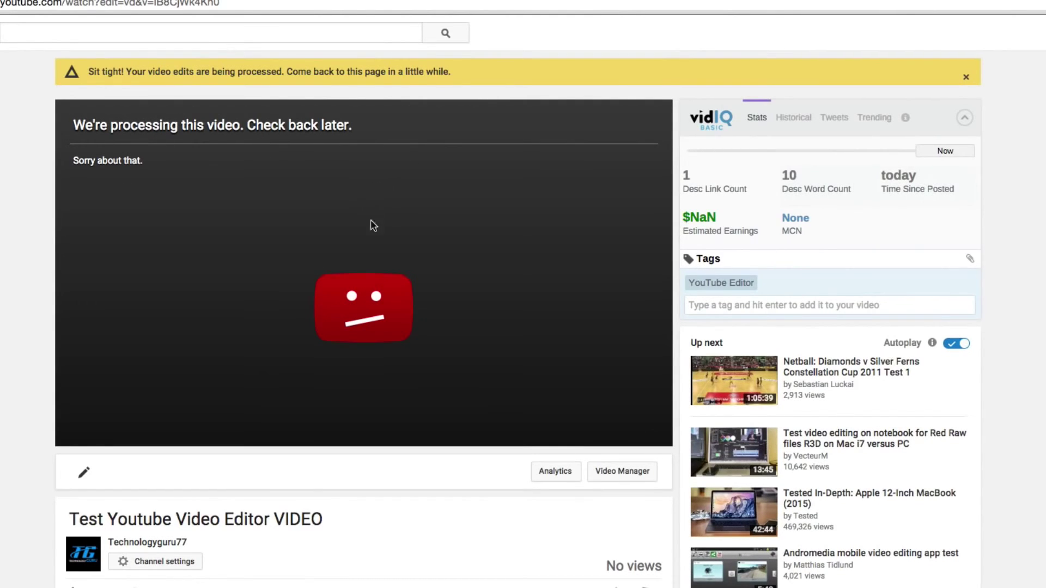
{"action": "left_click", "coordinate": [632, 474]}
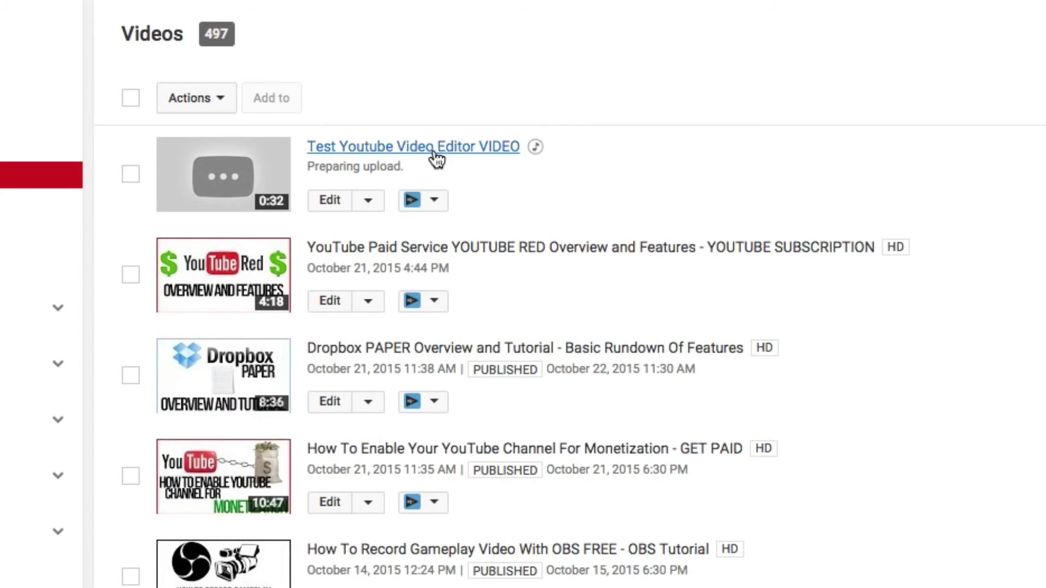
Step: Delete Test Youtube Video Editor VIDEO from the channel's video list
{"action": "left_click", "coordinate": [131, 174]}
{"action": "left_click", "coordinate": [218, 98]}
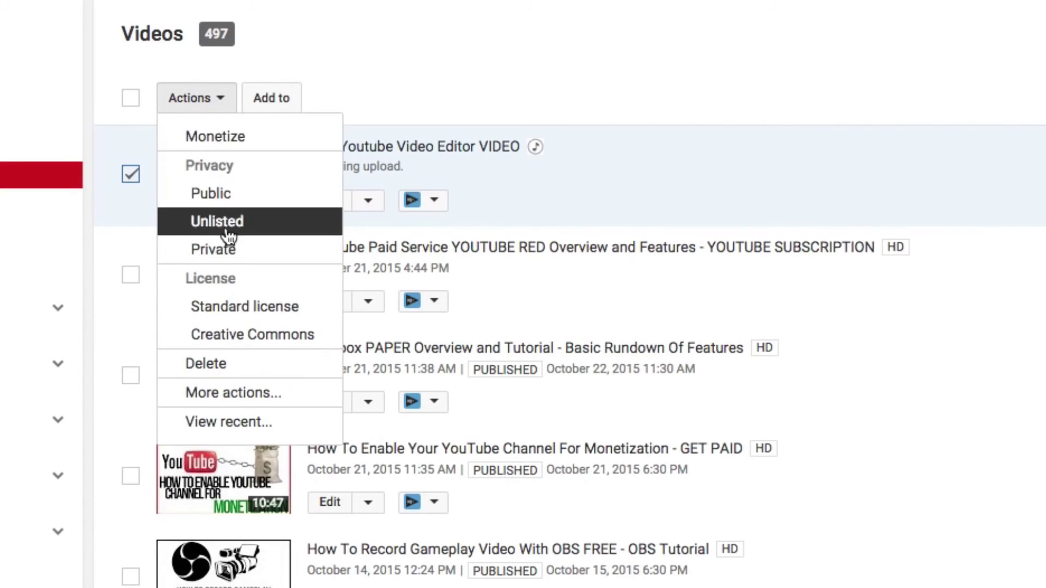
{"action": "left_click", "coordinate": [218, 360]}
{"action": "left_click", "coordinate": [967, 556]}
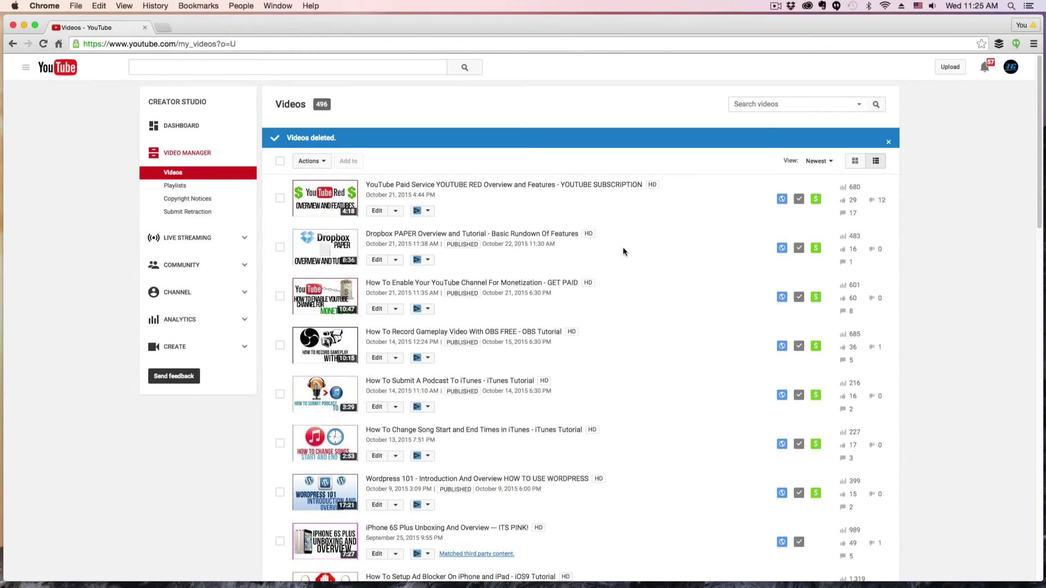
Step: Go back to the Video Editor in Creator Studio's Create section
{"action": "left_click", "coordinate": [185, 349]}
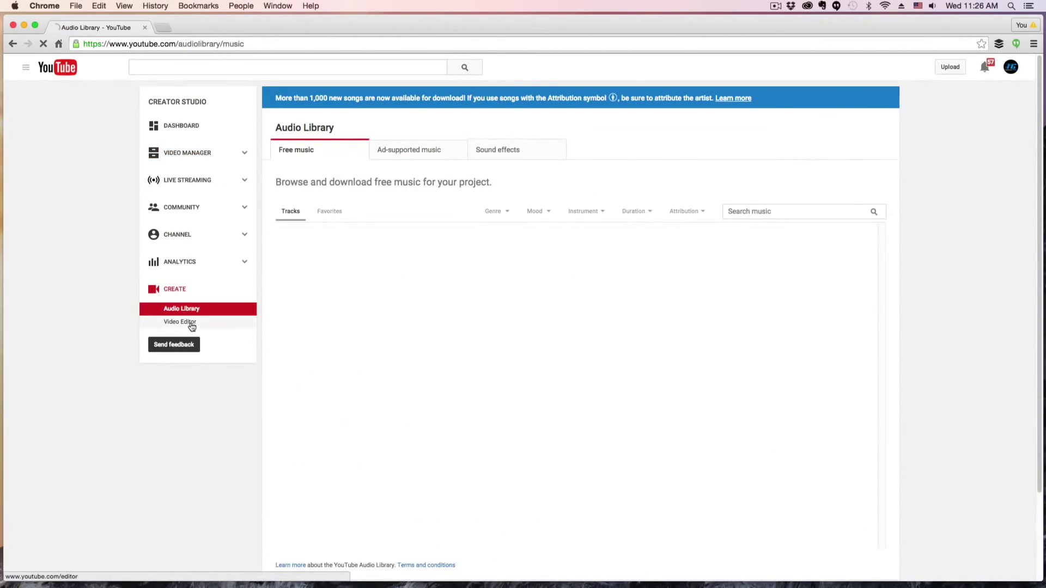
{"action": "left_click", "coordinate": [193, 323]}
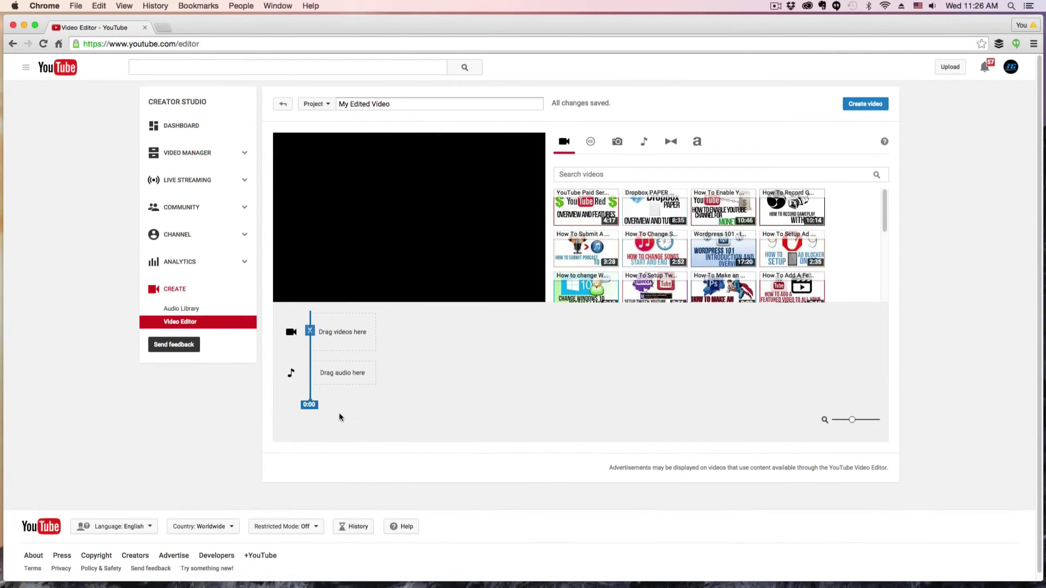